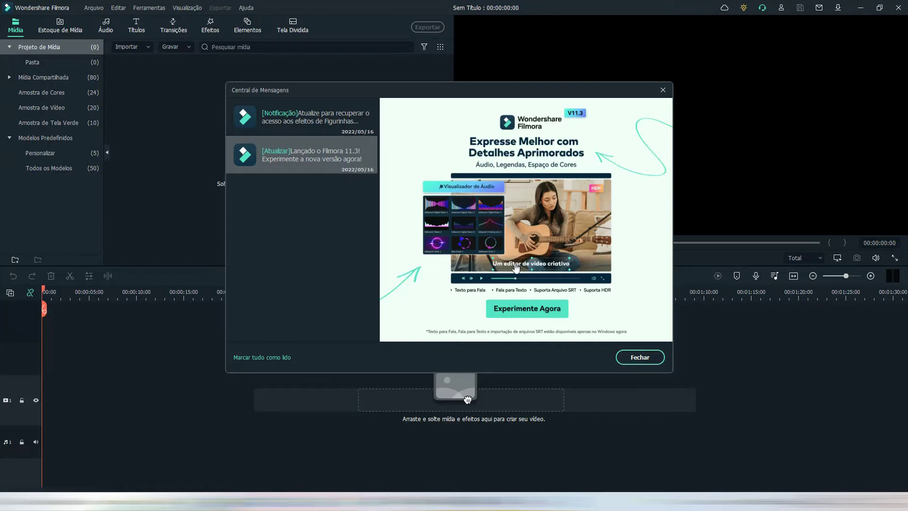
Switch to the Wondershare Filmora website in the browser and download the free Windows trial installer
click(515, 274)
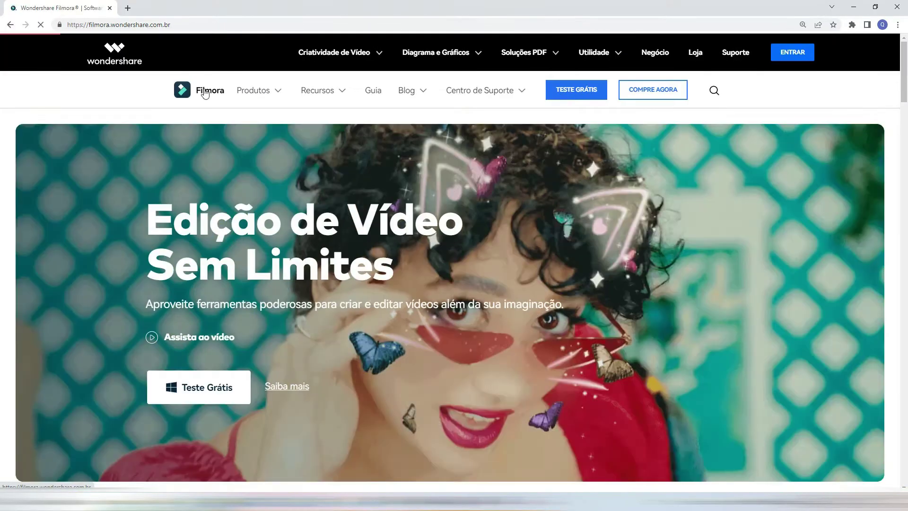
scroll(451, 177, down, 10)
scroll(452, 178, down, 15)
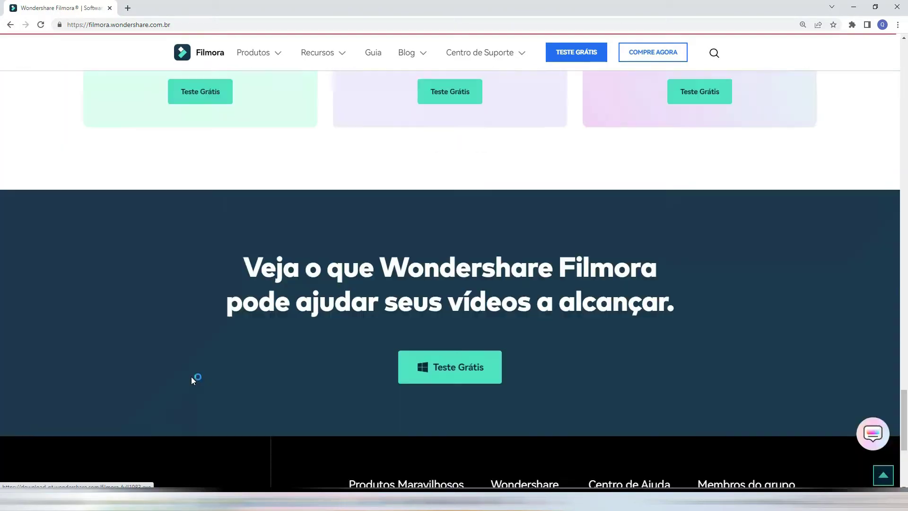
click(474, 219)
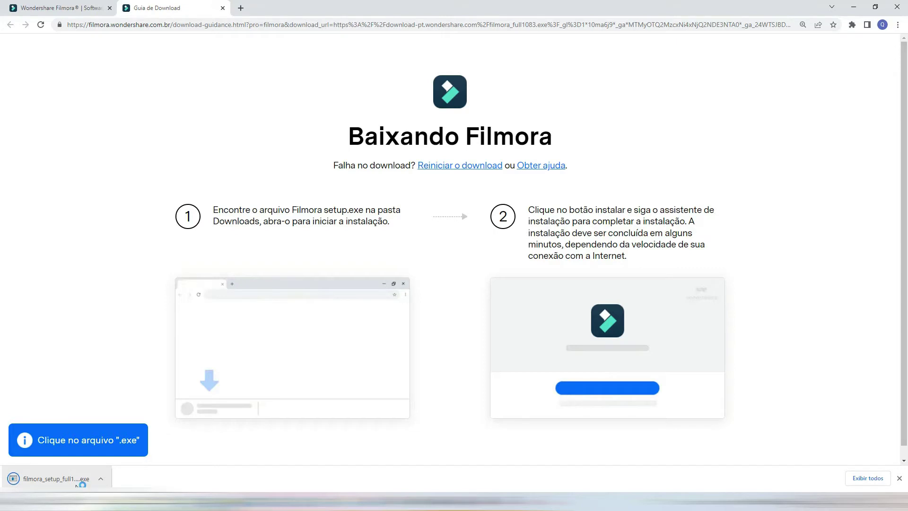
Run the downloaded Filmora setup file, install the program and launch it, leaving the browser out of the way
click(56, 479)
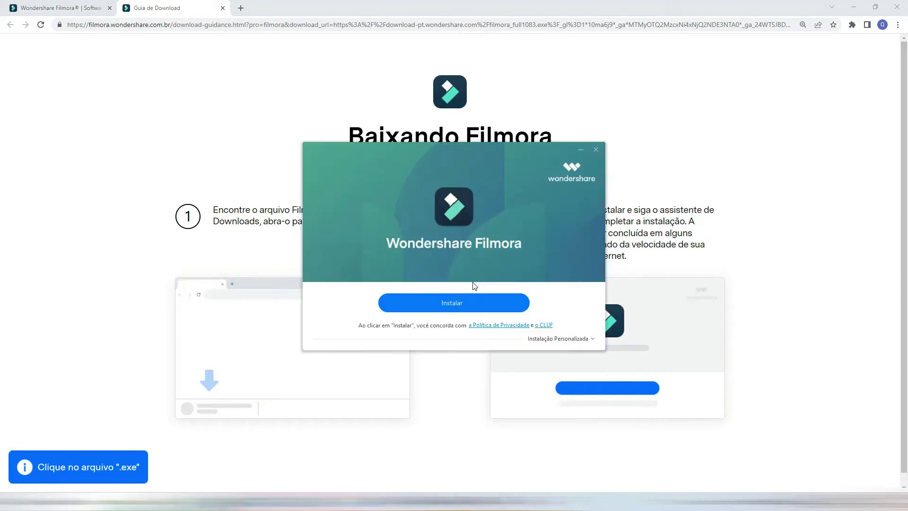
click(473, 302)
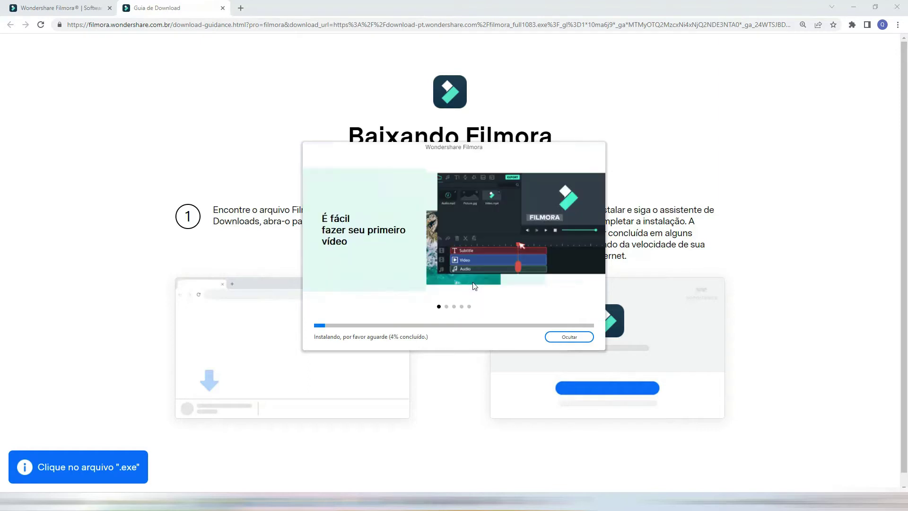
mouse_move(521, 501)
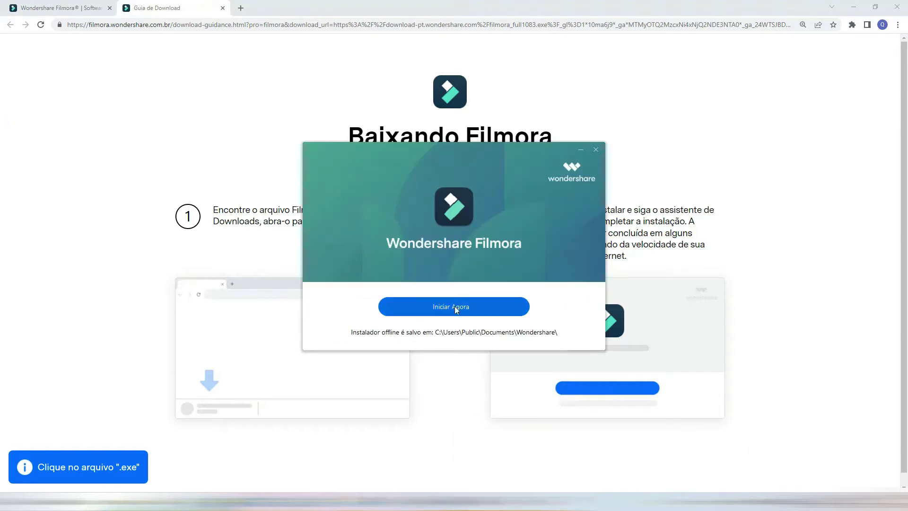
click(456, 305)
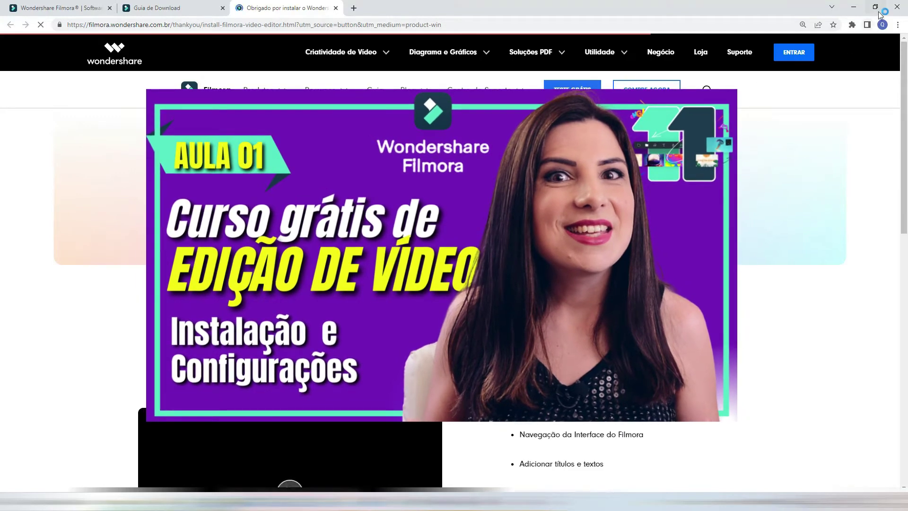
click(857, 7)
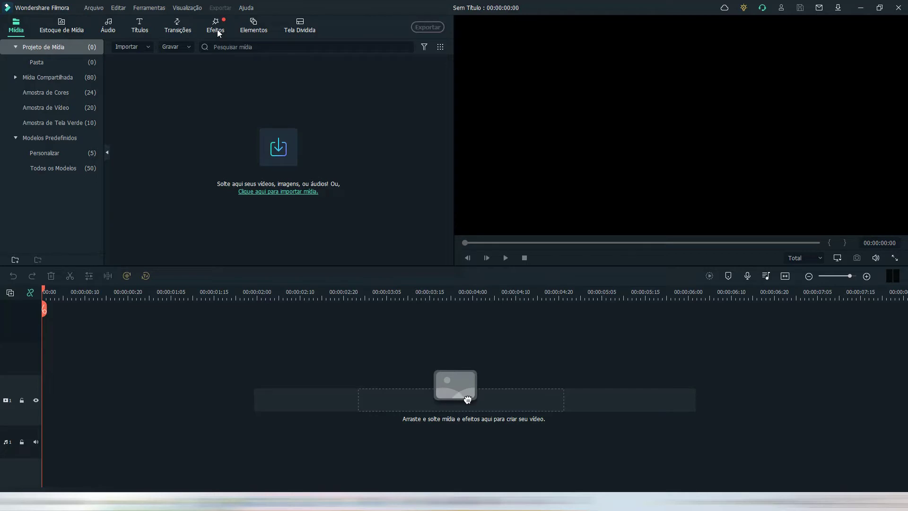
Examine the effects library, including the Visualizador de Áudio collection and the other effect categories
click(216, 29)
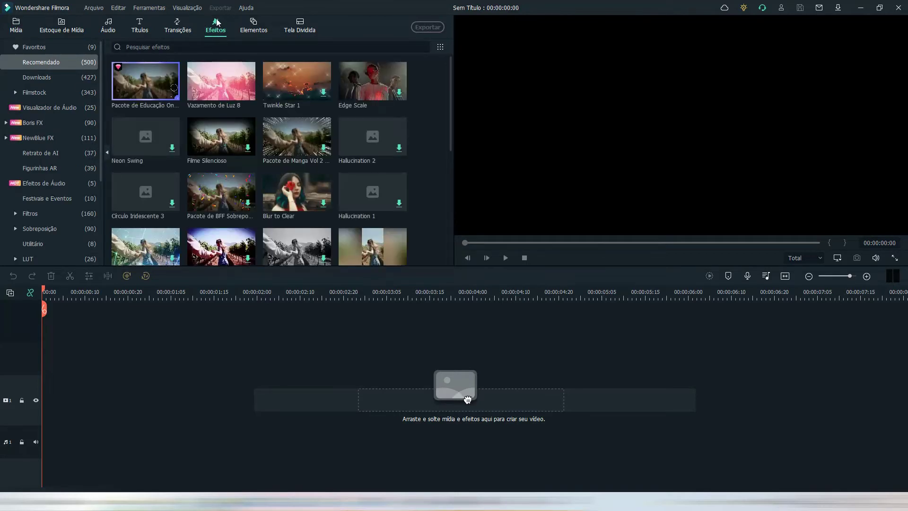
click(72, 108)
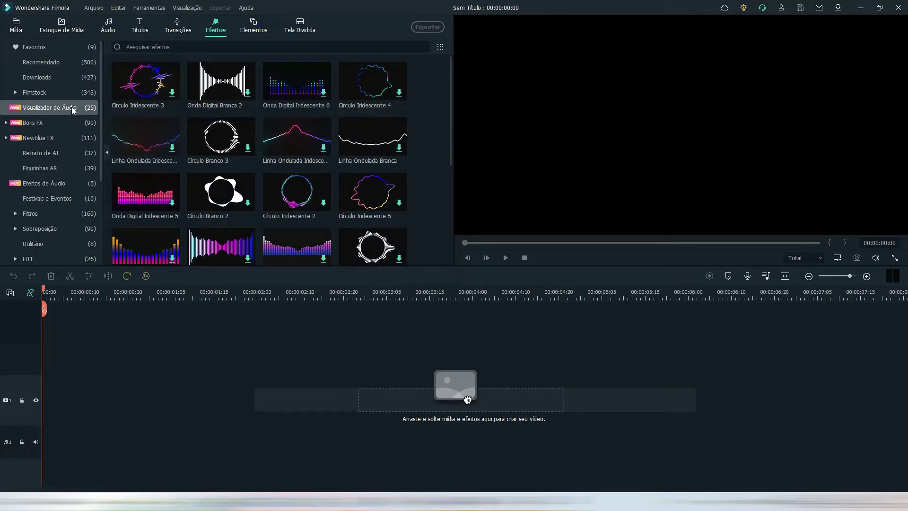
scroll(72, 107, down, 1)
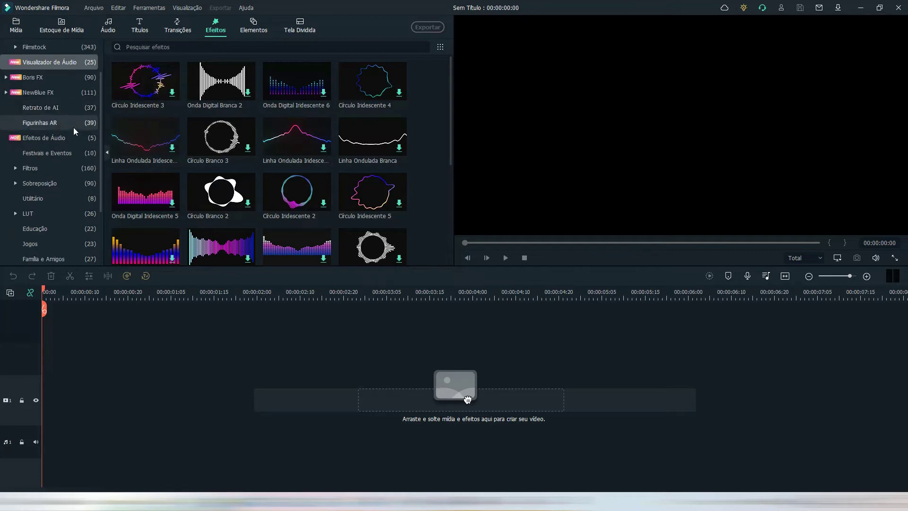
scroll(76, 141, down, 2)
scroll(75, 138, up, 3)
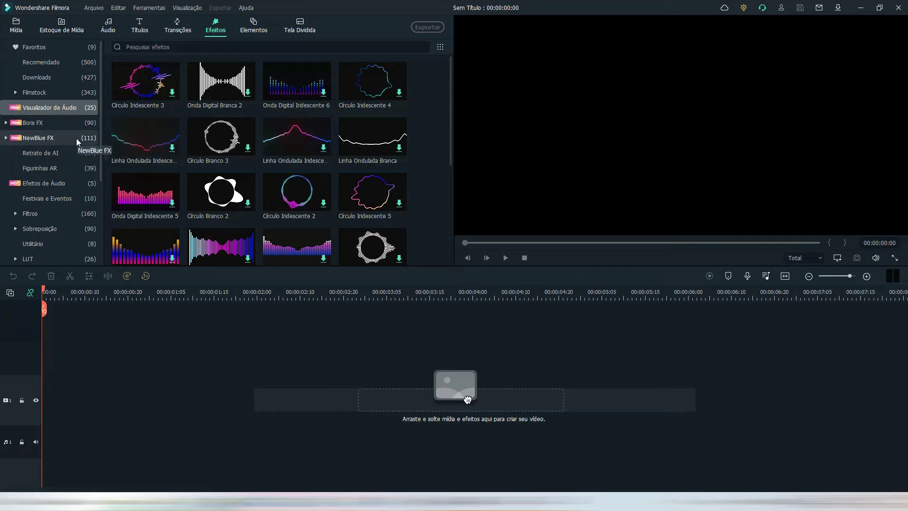
Import the Video Autoridade clip and add it to the timeline, matching the project to the media's 1920 x 1080 29.97fps
key(alt+1)
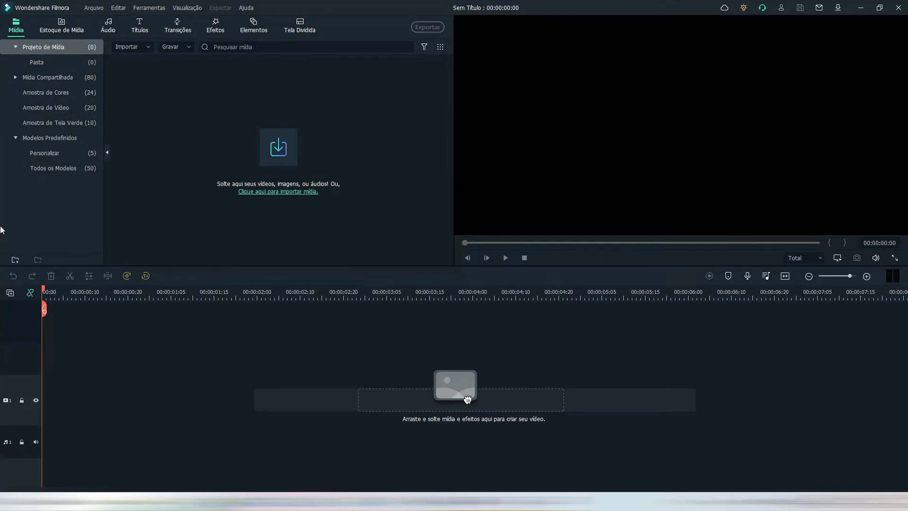
drag(37, 184, 278, 185)
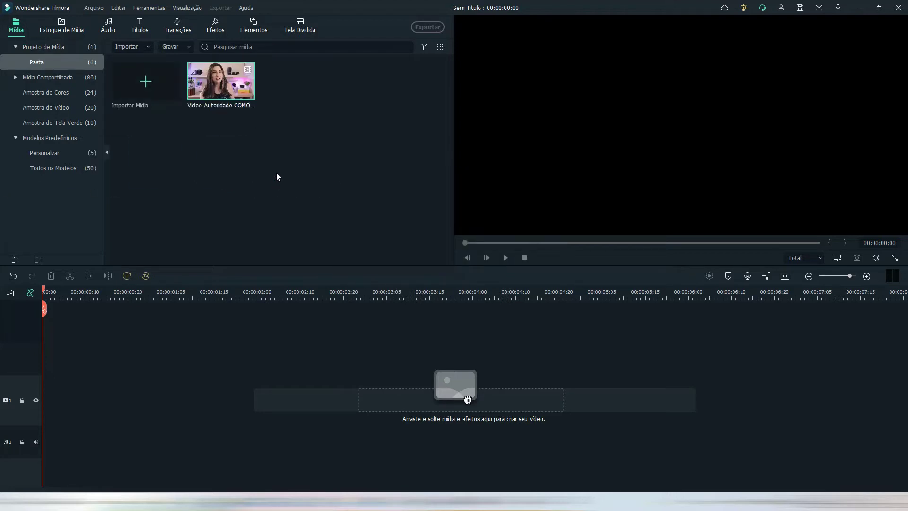
mouse_move(246, 96)
click(246, 94)
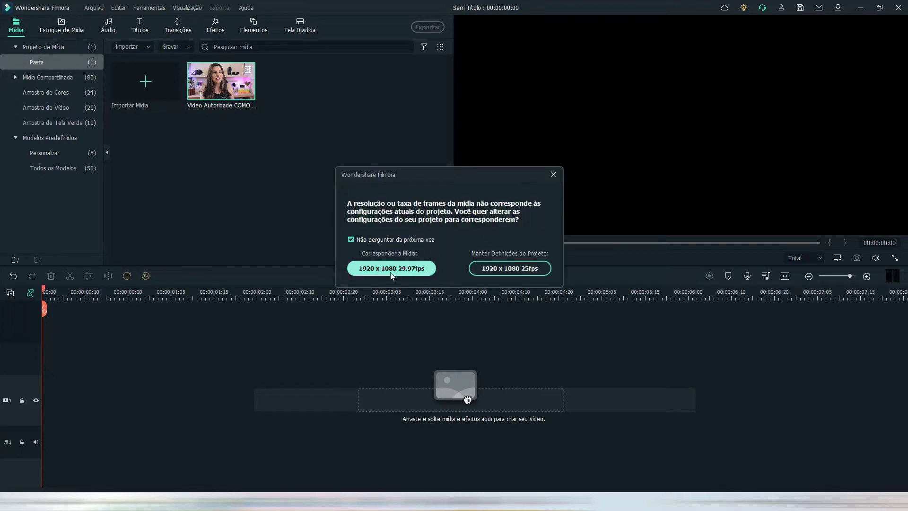
click(411, 268)
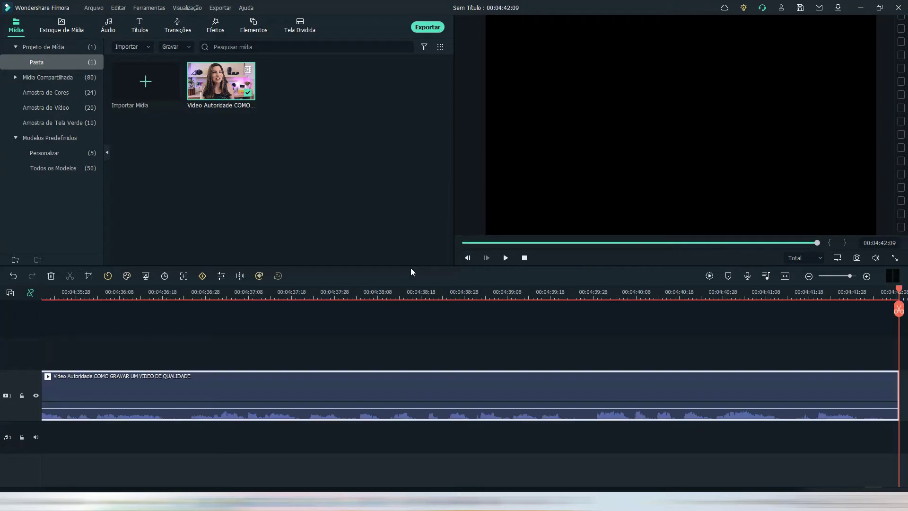
Fit the whole clip in the timeline and preview its opening seconds from the start
click(783, 276)
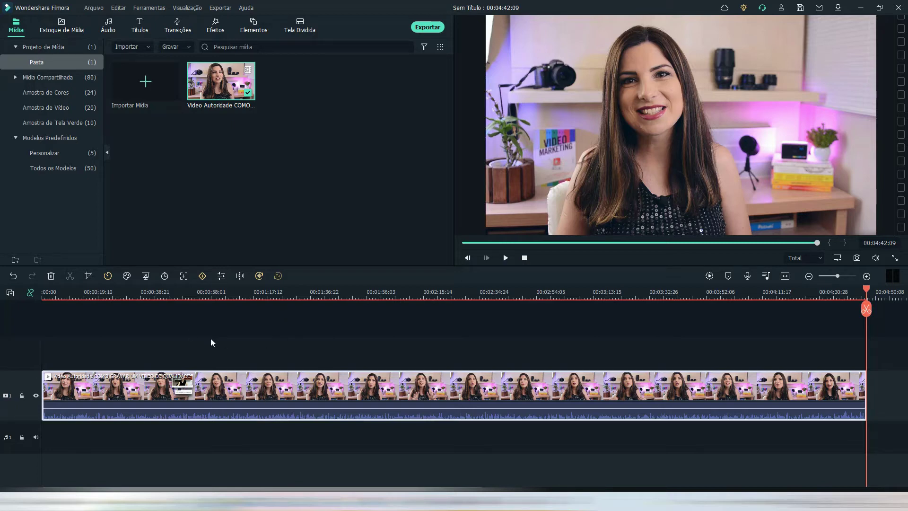
key(Home)
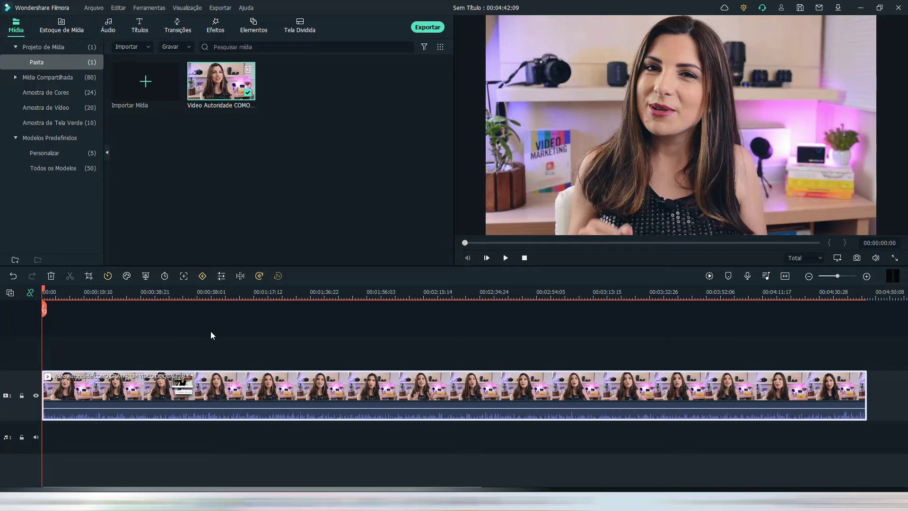
key(space)
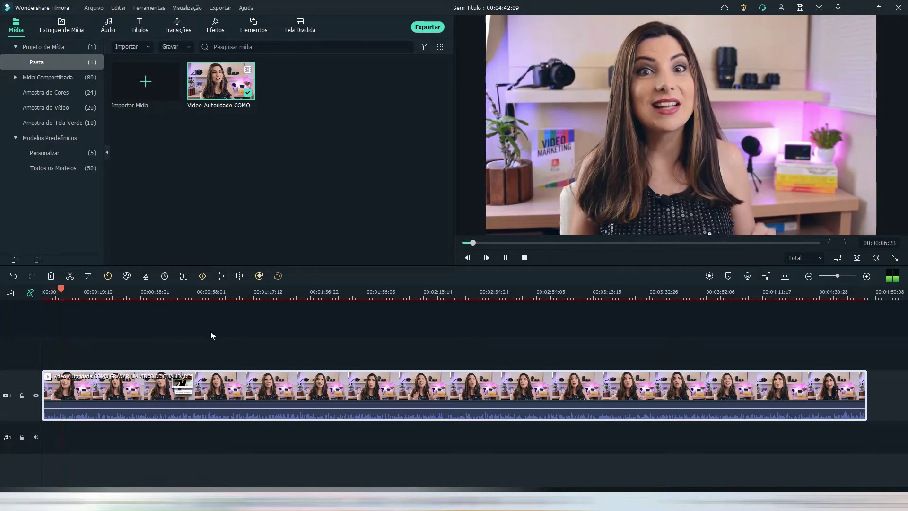
key(space)
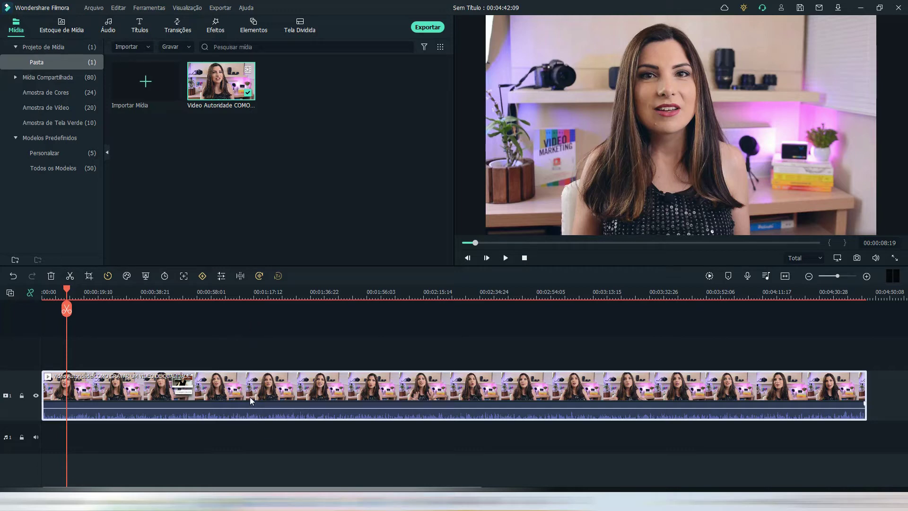
Transcribe the selected clip with Speech-to-Text in Português (Brasil), with transcriptions automatically adjusted to the timeline
click(263, 280)
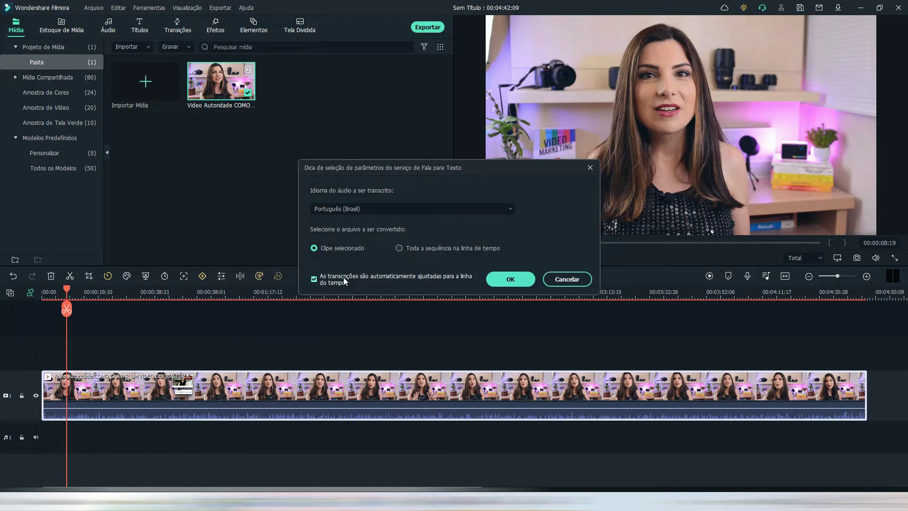
click(360, 209)
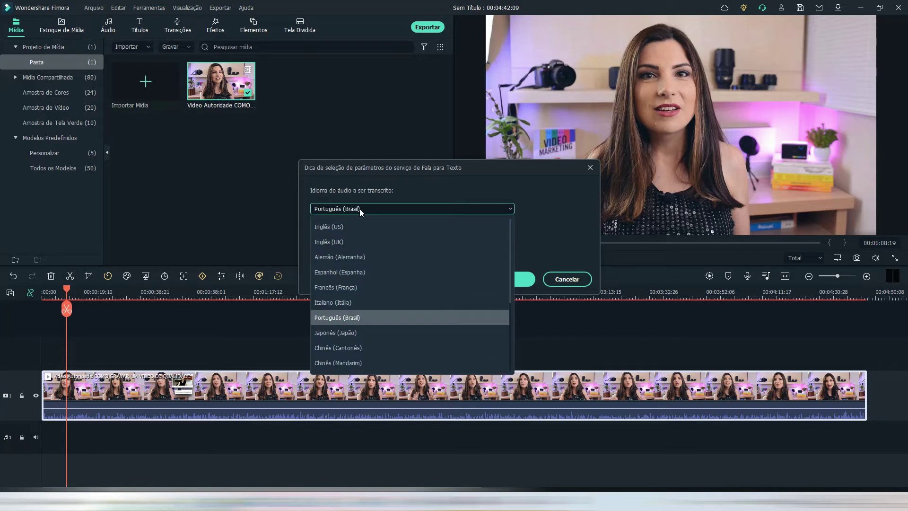
click(359, 208)
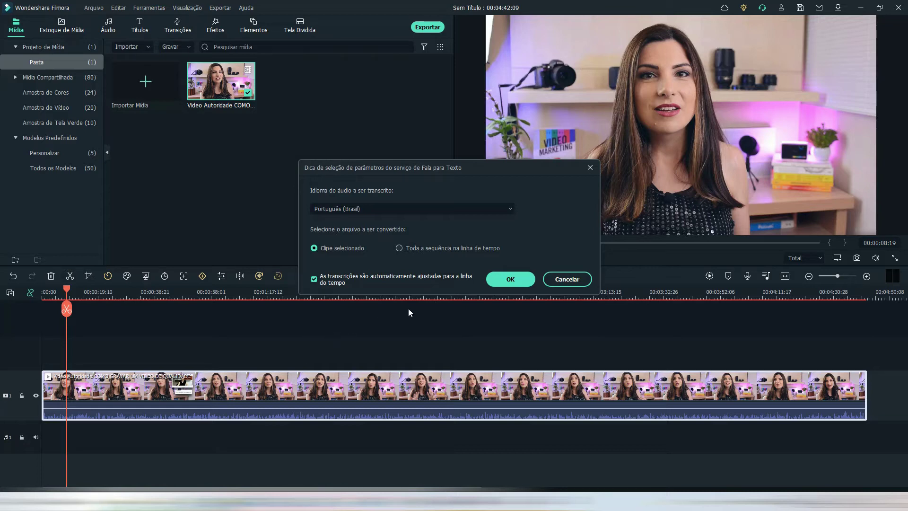
click(461, 248)
click(391, 250)
click(528, 280)
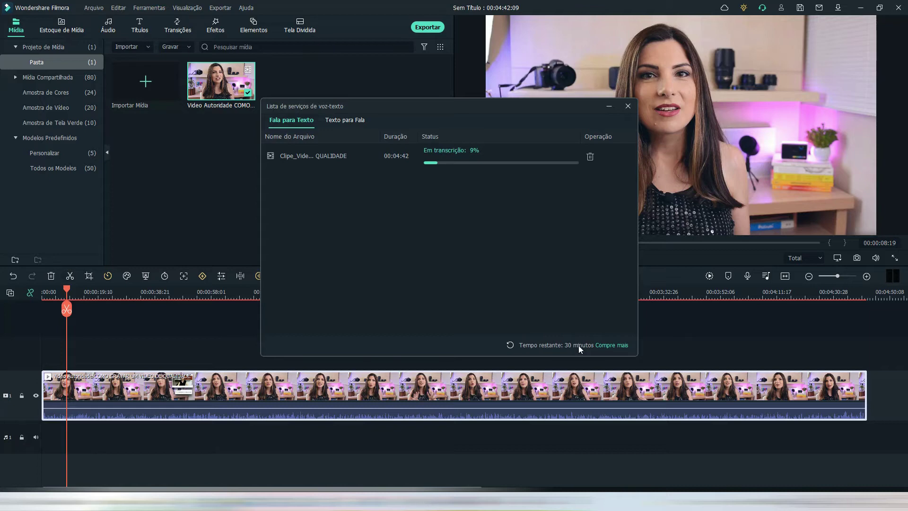
Review the Speech-to-Text purchase plans and FAQ on the Filmora website, then return to the editor and close the transcription service list
click(616, 345)
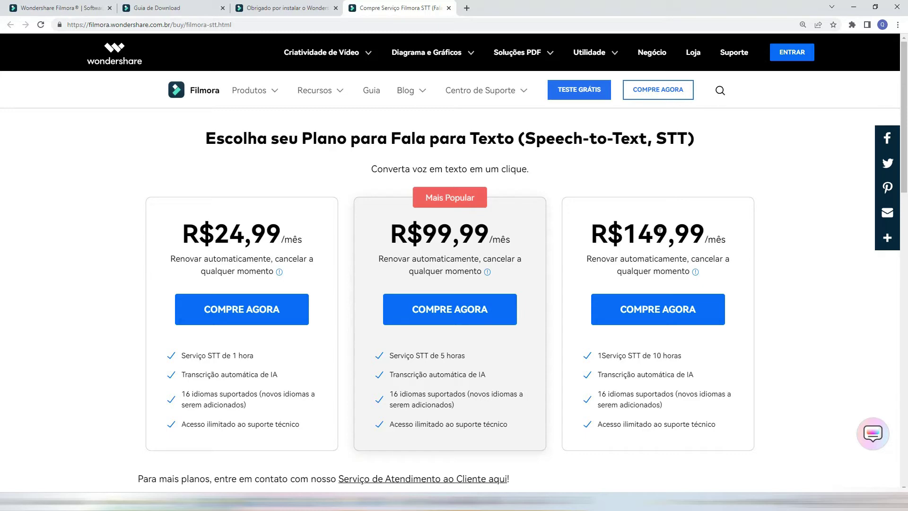
scroll(660, 230, down, 2)
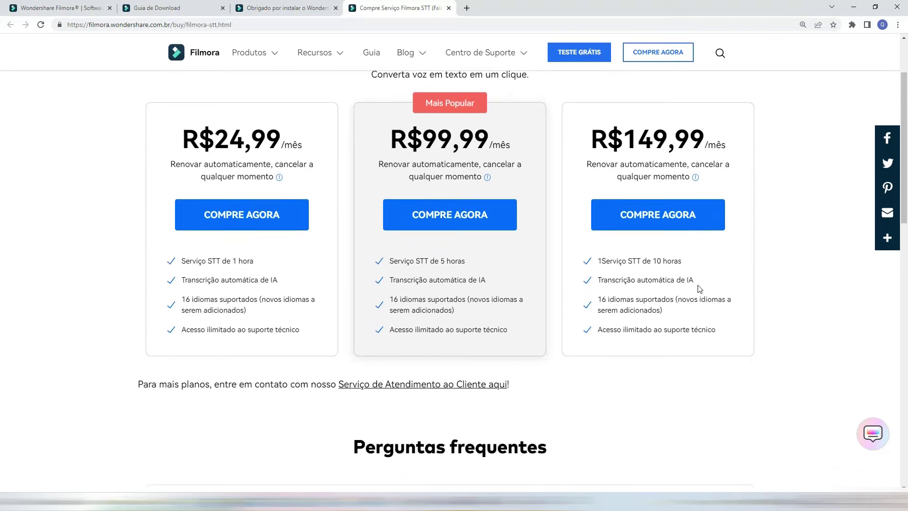
scroll(700, 288, down, 4)
scroll(335, 408, up, 6)
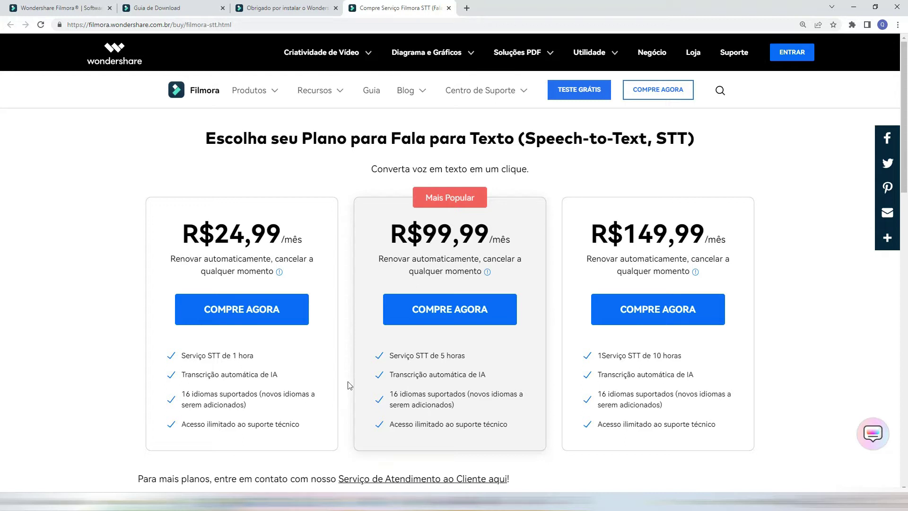
click(862, 11)
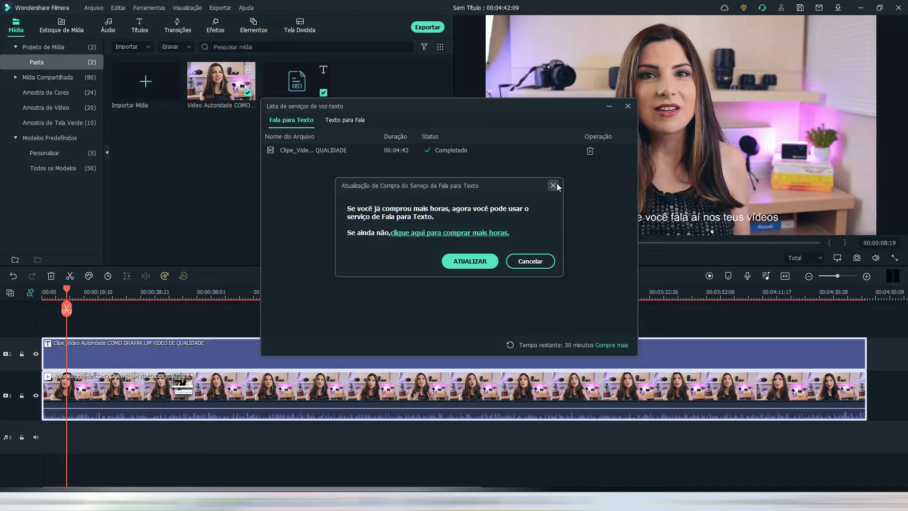
click(553, 185)
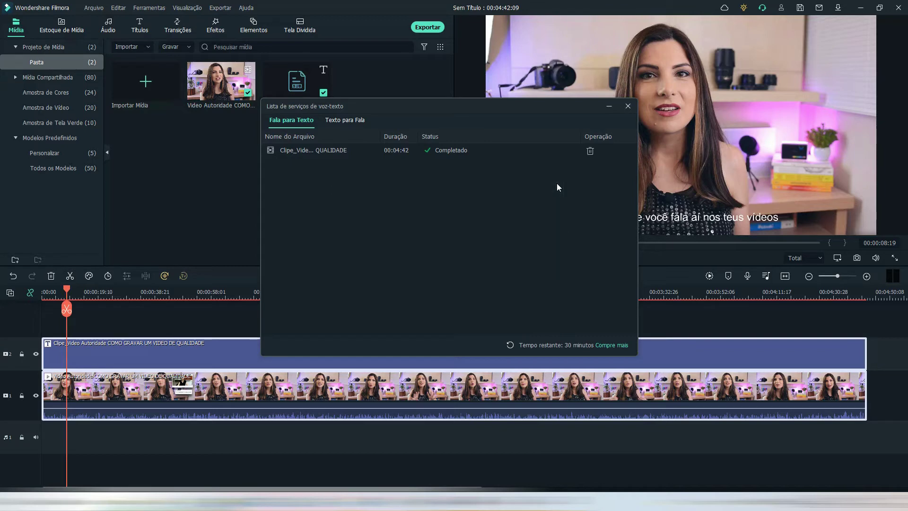
click(628, 107)
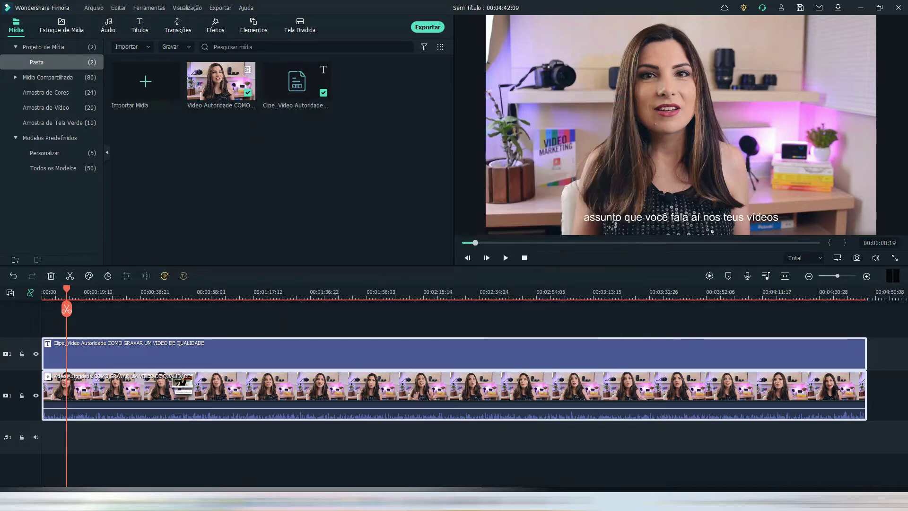
Play the subtitled video from the beginning, then replay from slightly before the stopping point to check the generated captions
click(405, 320)
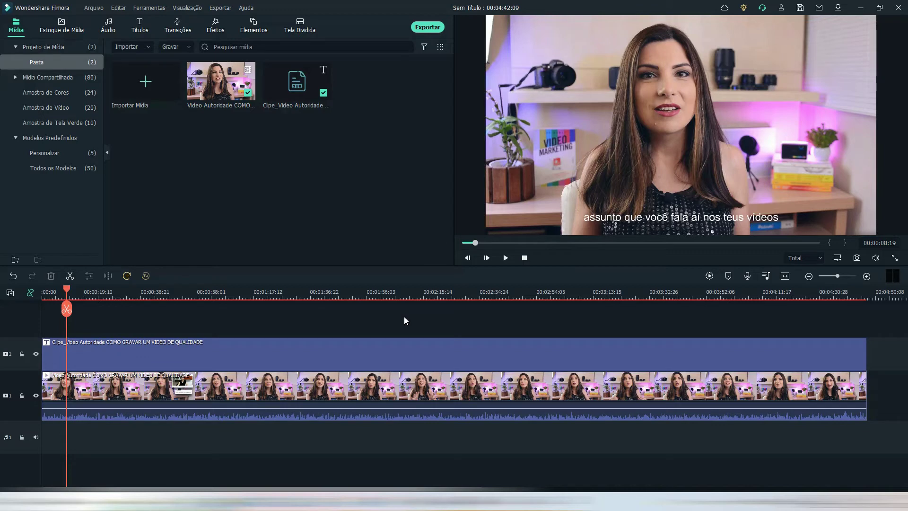
key(Home)
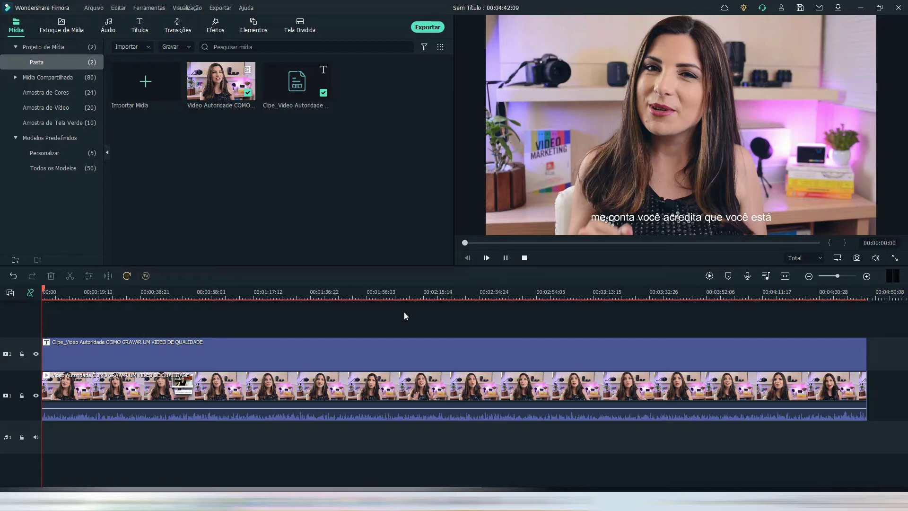
key(space)
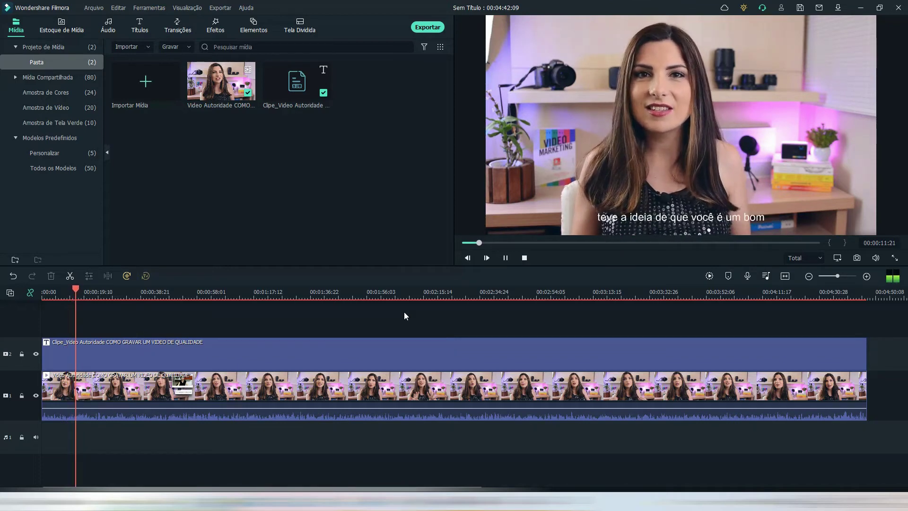
key(space)
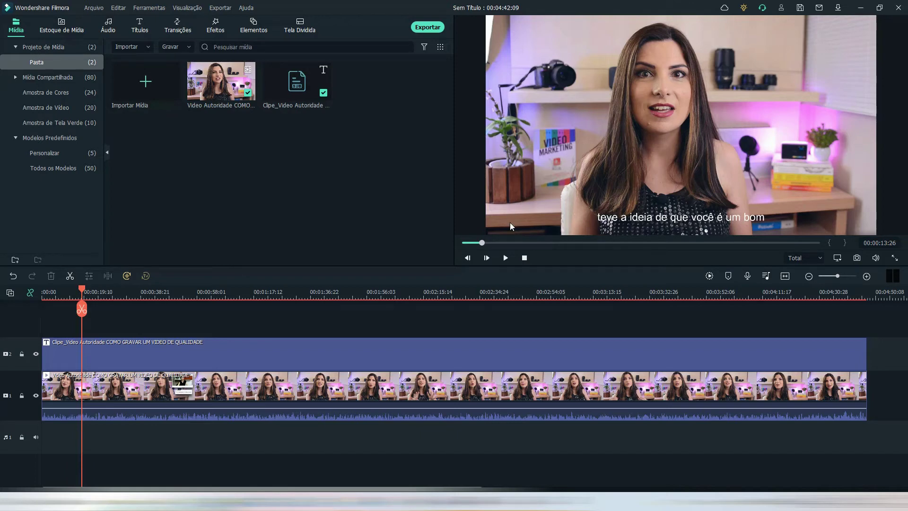
click(79, 290)
drag(79, 290, 74, 290)
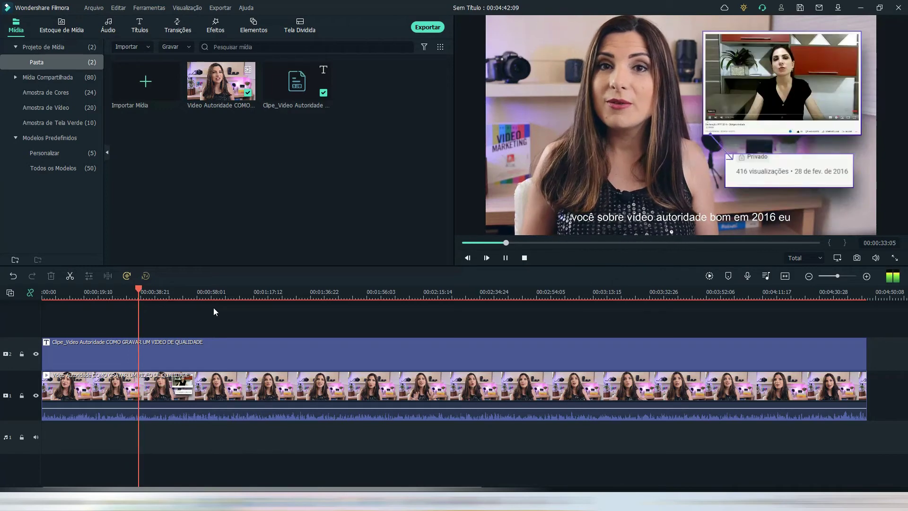
Pause the preview and open the generated subtitle clip above the video for caption editing
key(space)
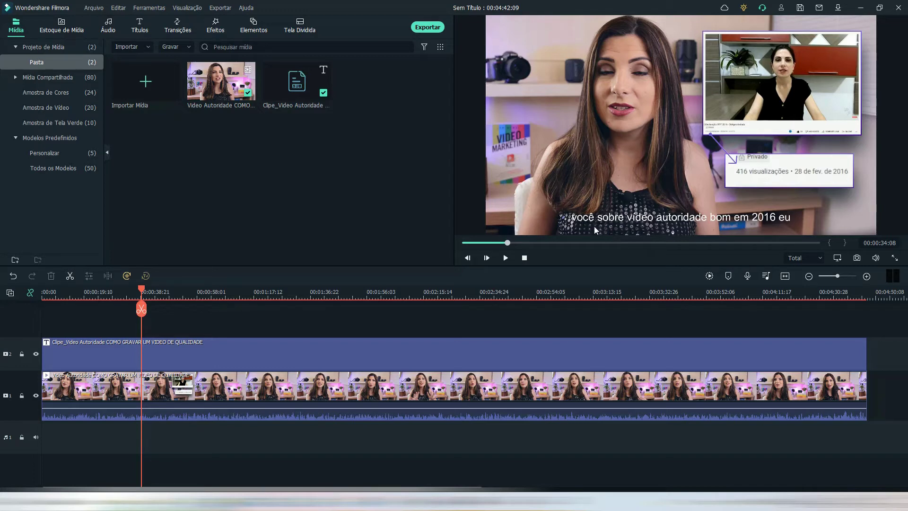
double_click(693, 222)
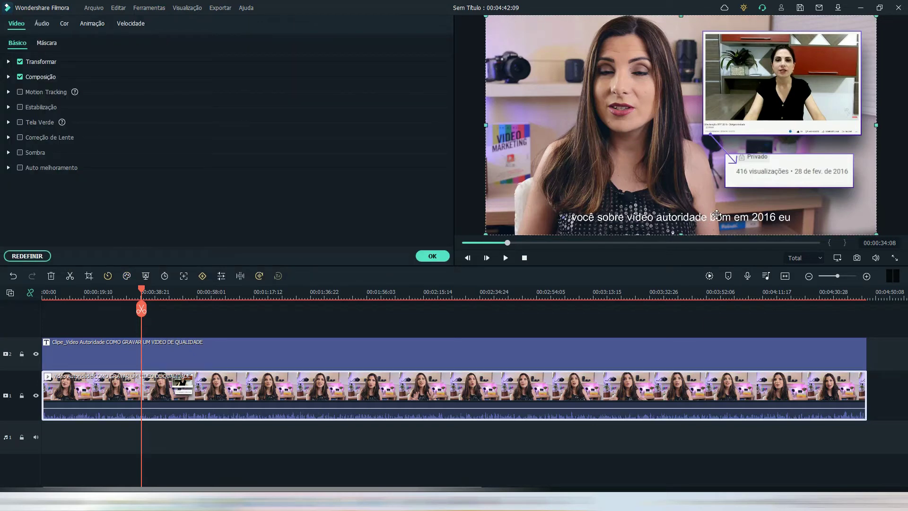
click(430, 256)
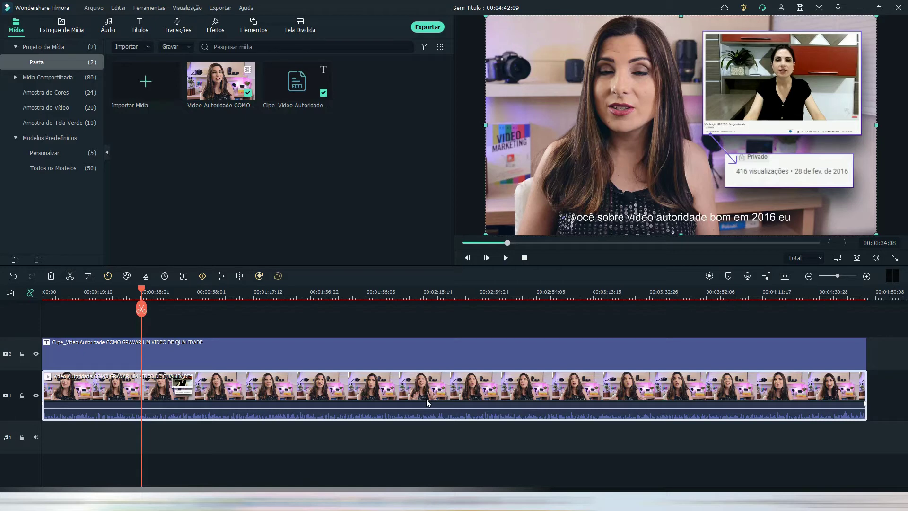
click(251, 354)
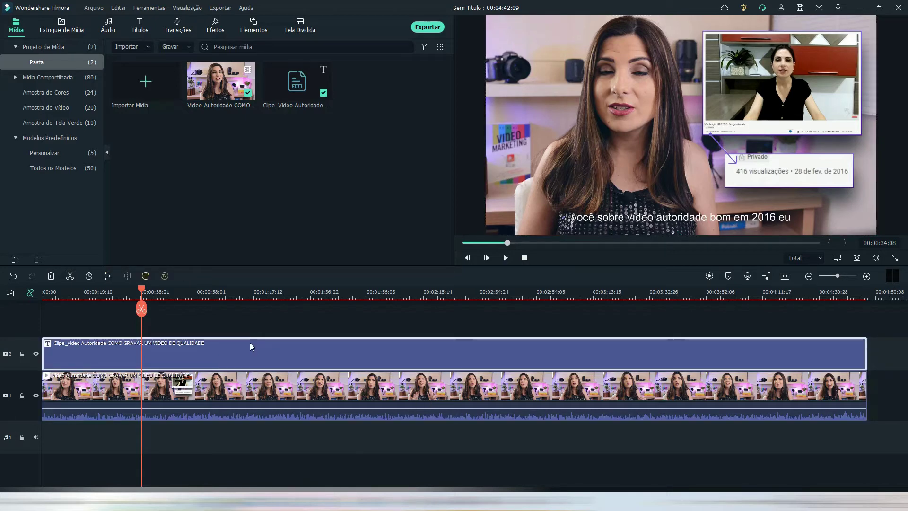
double_click(250, 342)
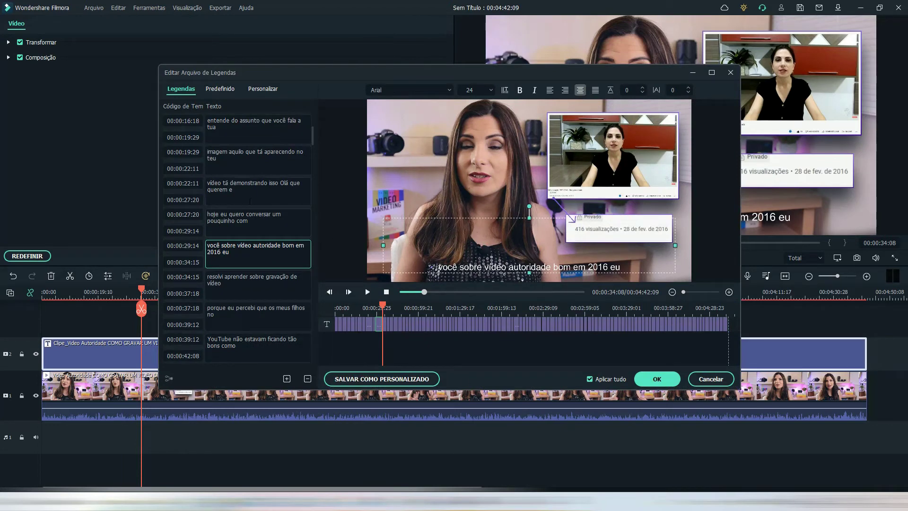
Correct the punctuation to "autoridade. Bom" in the caption starting at 00:00:29:14 and "isso? Olá" in the one at 00:00:22:11
scroll(255, 263, up, 3)
scroll(255, 263, down, 3)
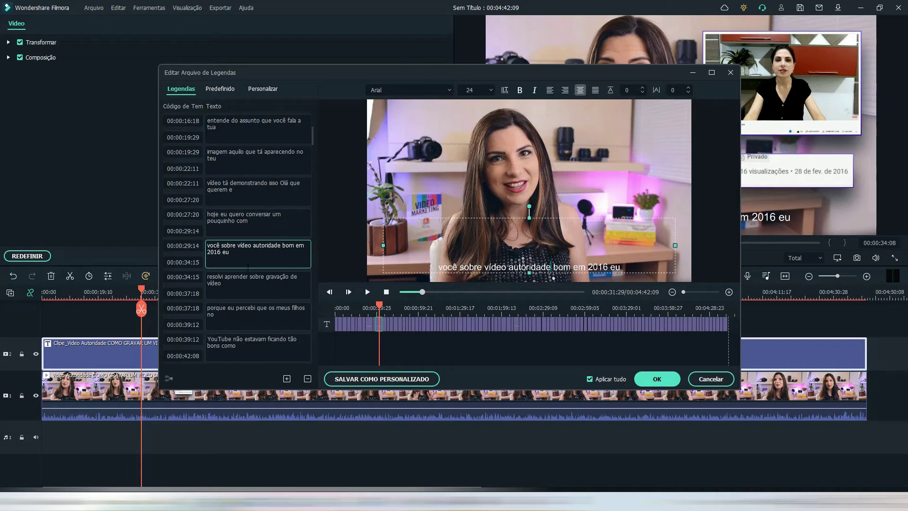
text(.)
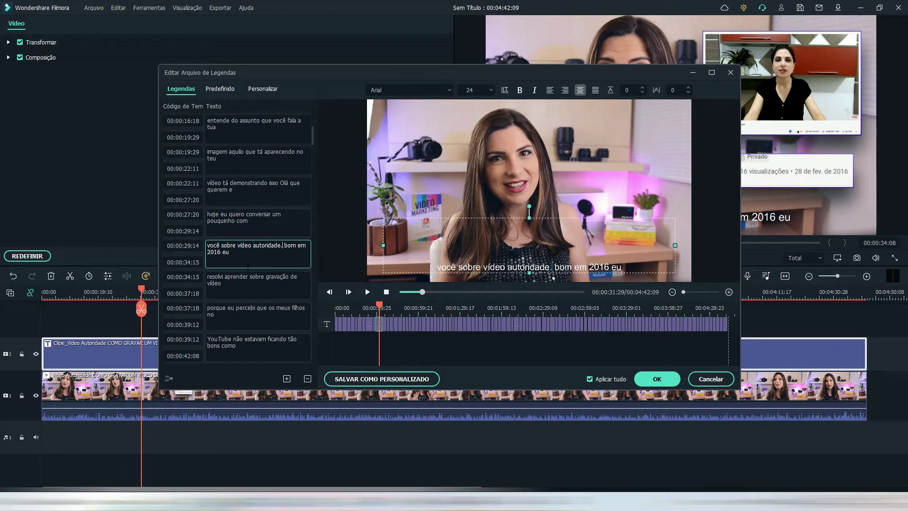
key(Right)
key(Delete)
text(B)
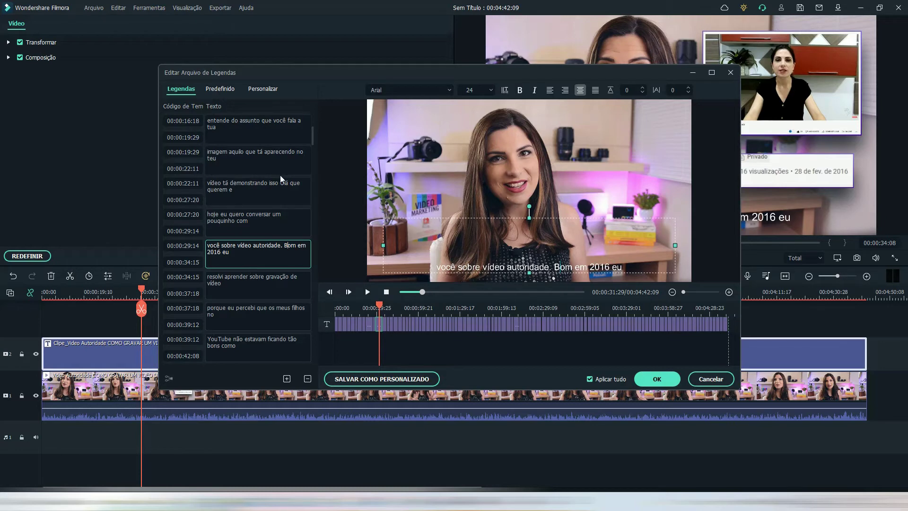
click(221, 184)
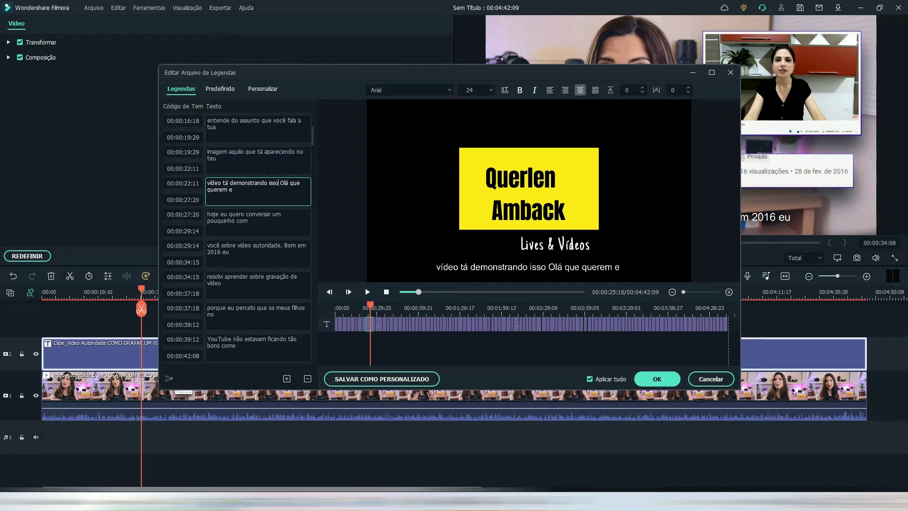
text(?)
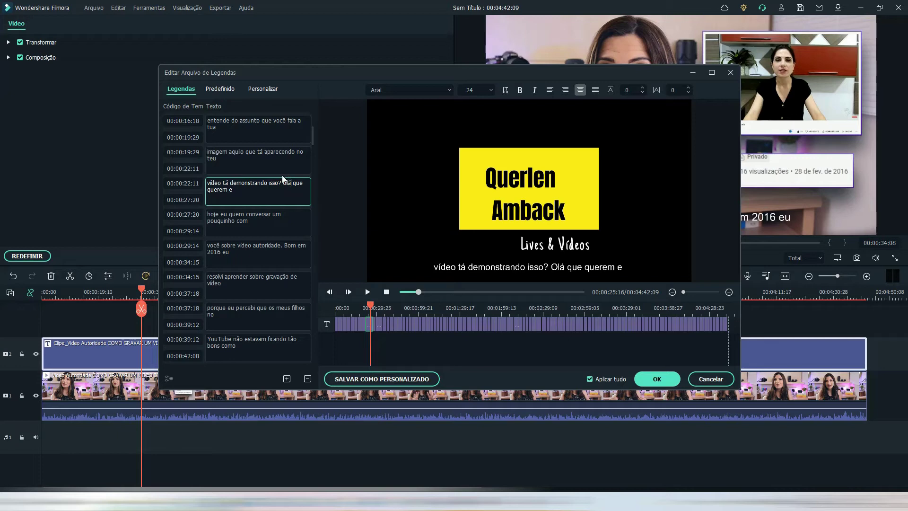
Browse the caption list, checking several captions against their video frames, and return to the start of the list
scroll(253, 351, down, 2)
scroll(253, 351, up, 3)
scroll(253, 347, up, 1)
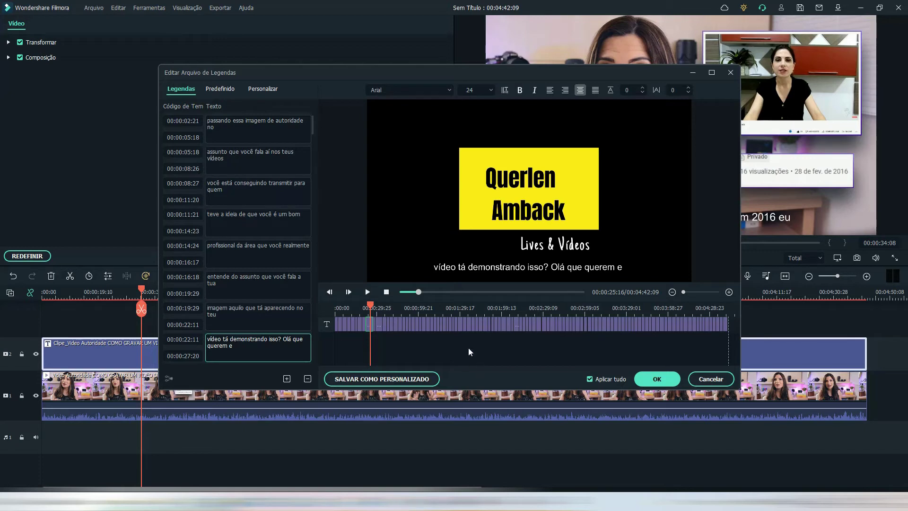
click(272, 288)
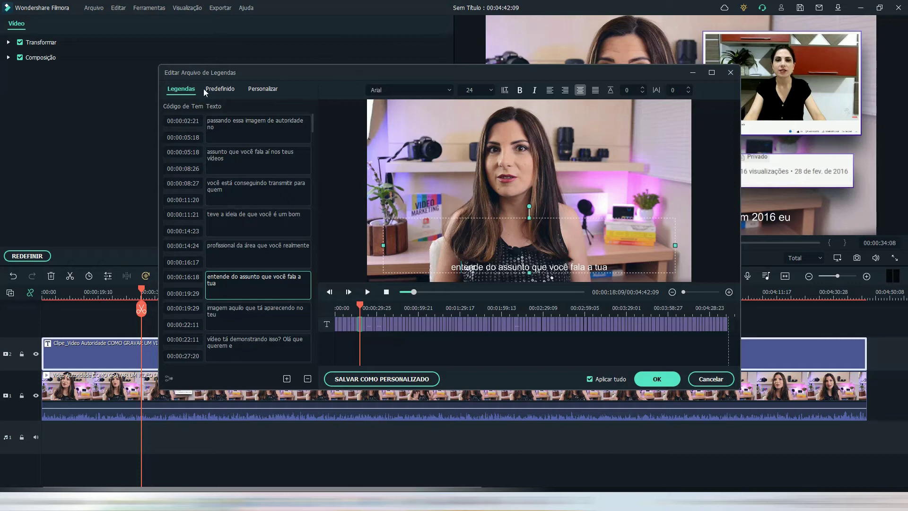
scroll(271, 286, down, 5)
scroll(271, 285, down, 6)
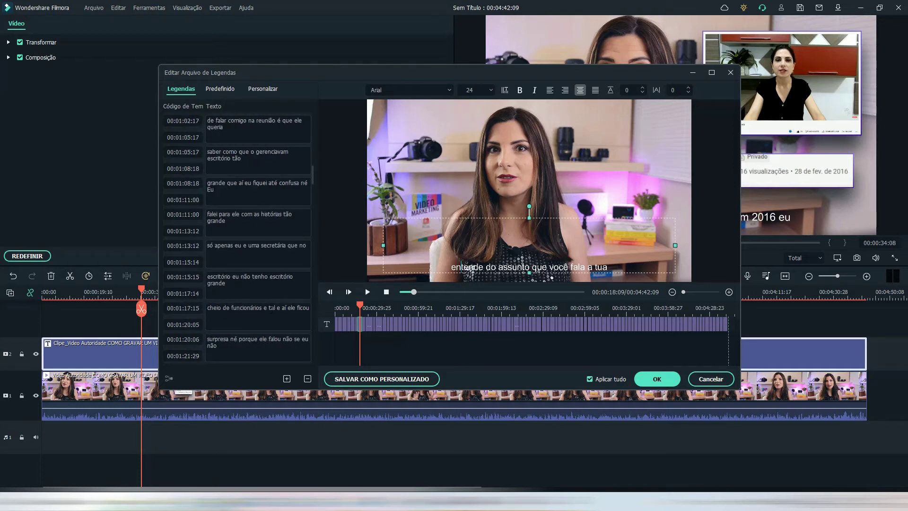
click(271, 285)
scroll(272, 293, down, 8)
click(273, 307)
scroll(273, 312, down, 1)
click(274, 311)
scroll(273, 312, up, 15)
scroll(274, 312, up, 13)
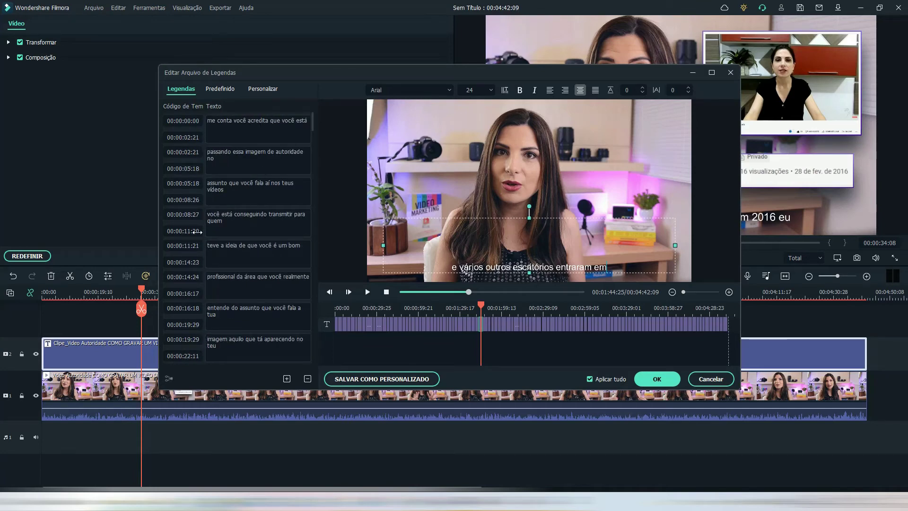
Move "Olá que querem e" from the end of the 00:00:22:11 caption to the beginning of the 00:00:27:20 caption
scroll(261, 290, down, 3)
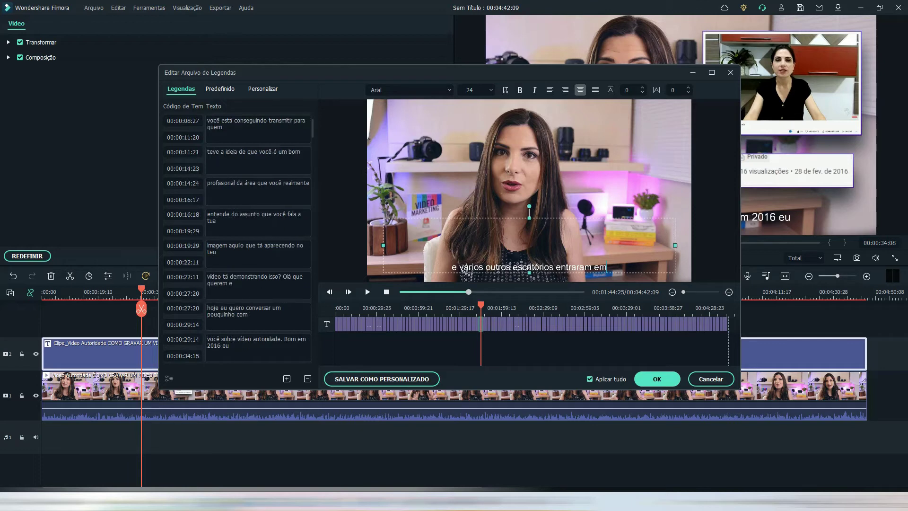
click(281, 277)
drag(286, 282, 283, 277)
key(ctrl+c)
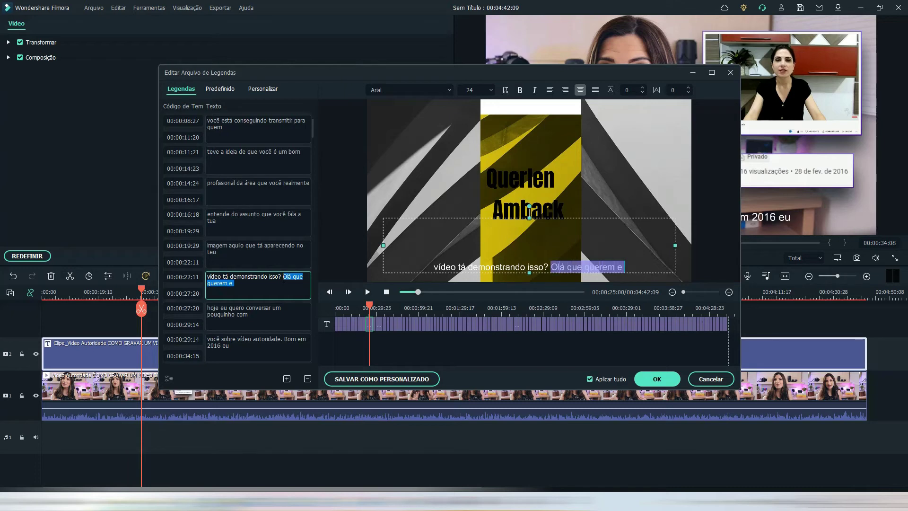
key(BackSpace)
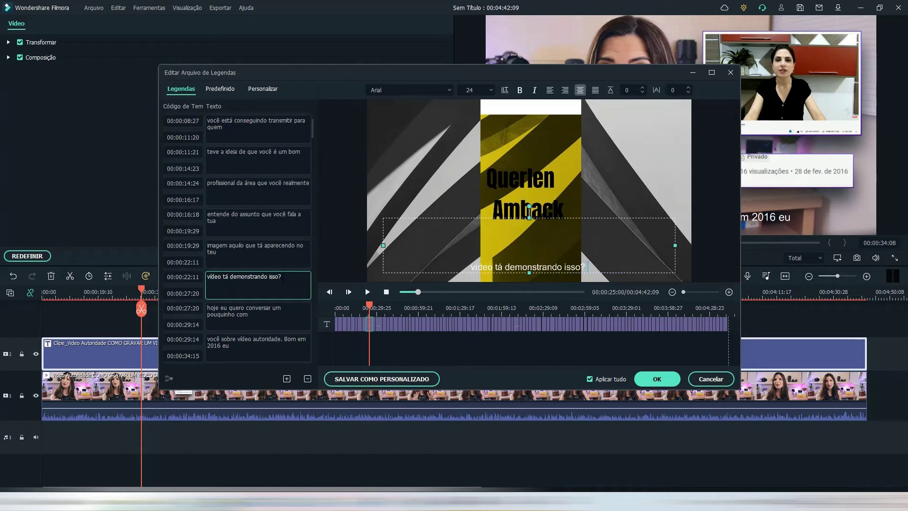
click(372, 291)
click(371, 292)
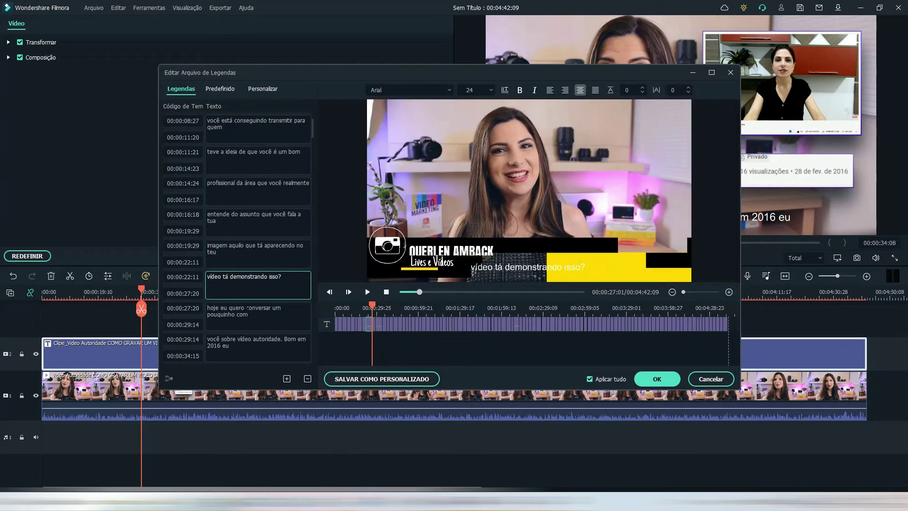
click(210, 308)
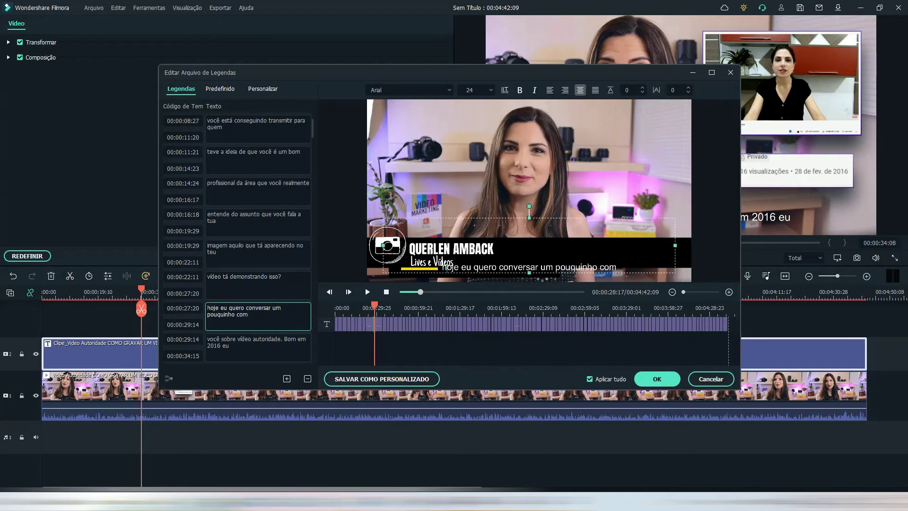
key(ctrl+v)
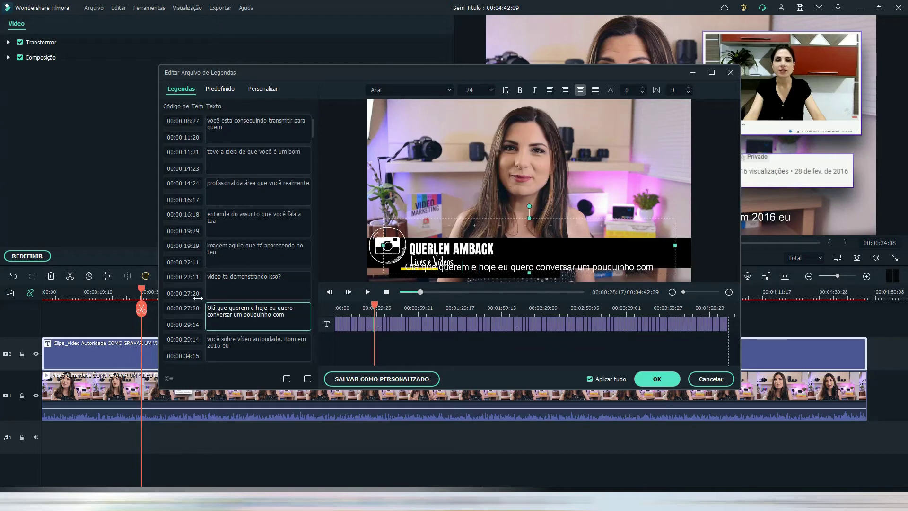
Replace "querem" with the presenter's first name in the 00:00:27:20 caption and replay that passage
double_click(234, 308)
text(Querlen)
click(376, 307)
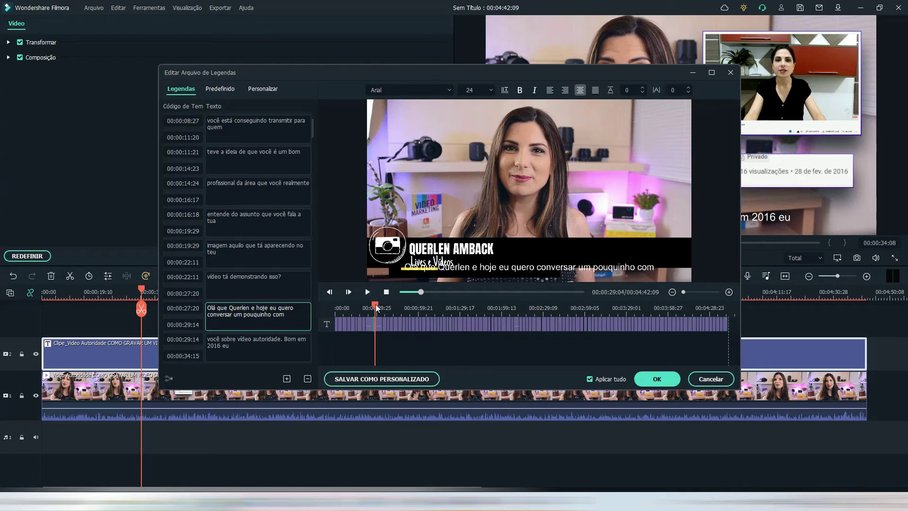
click(372, 308)
click(368, 292)
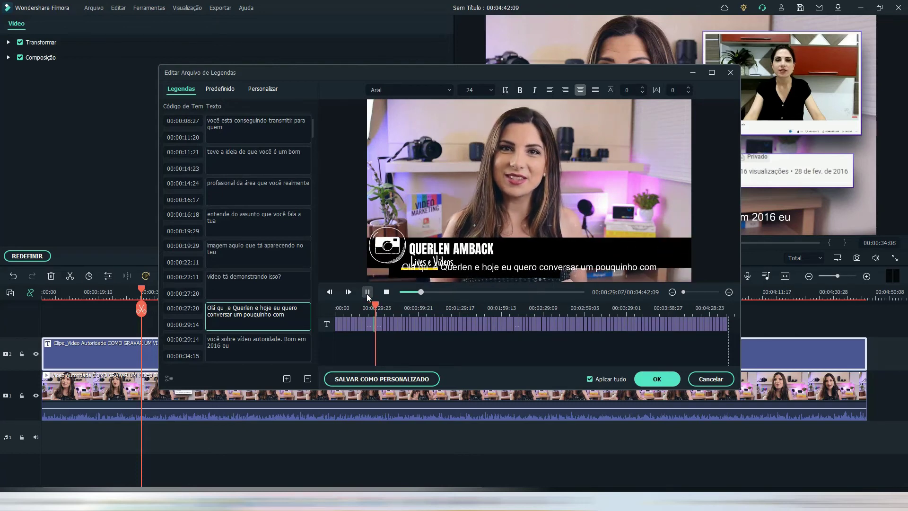
click(368, 293)
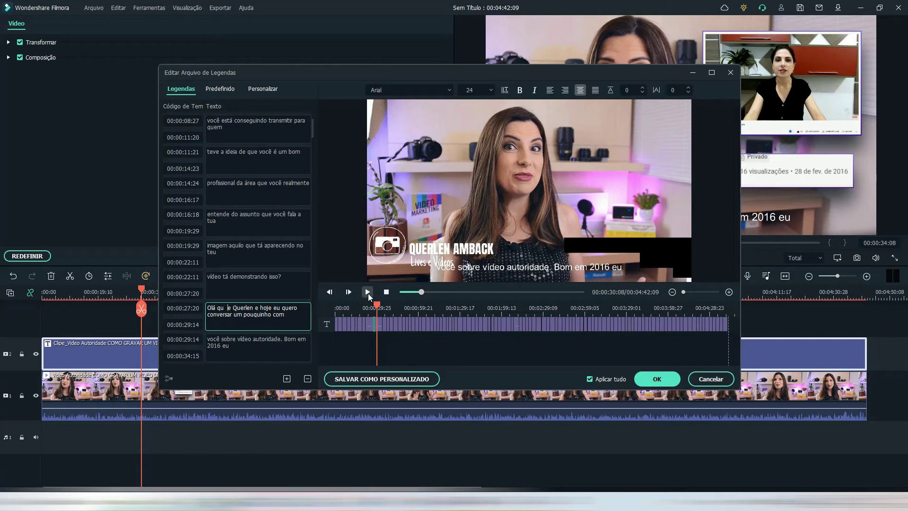
Reword the greeting caption to begin with "Olá aqui é a" and end the "vídeo tá demonstrando isso?" caption at 00:00:25:20
click(176, 296)
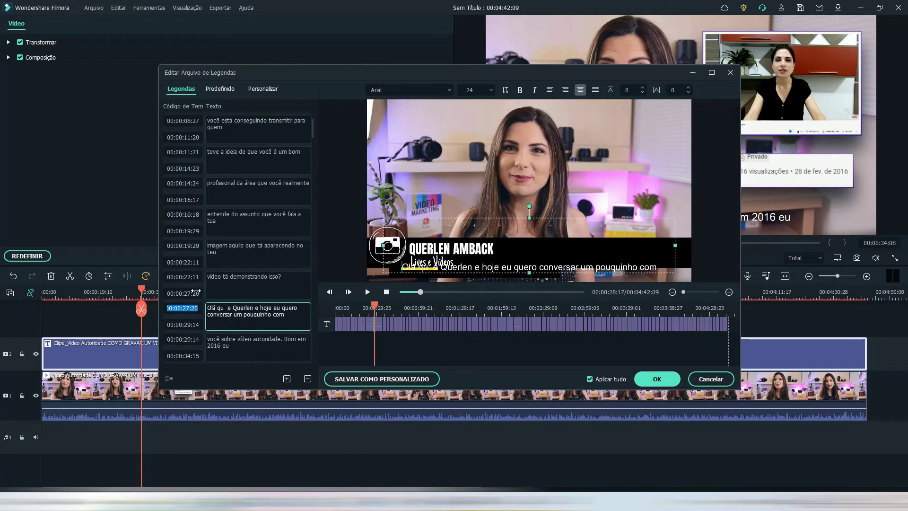
double_click(182, 308)
click(370, 306)
text(25:20)
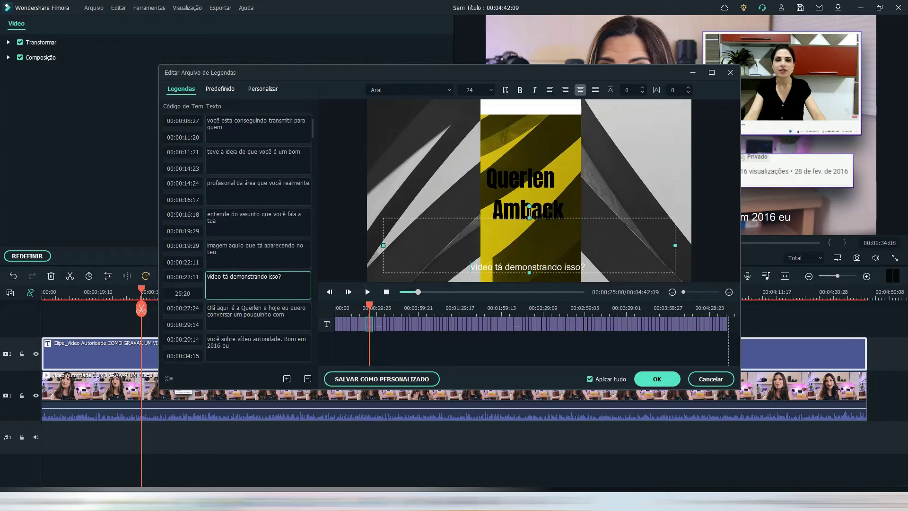
click(175, 294)
text(00:00:)
Set the greeting caption's start time to 00:00:25:24 and check its timing by replaying that passage
click(180, 310)
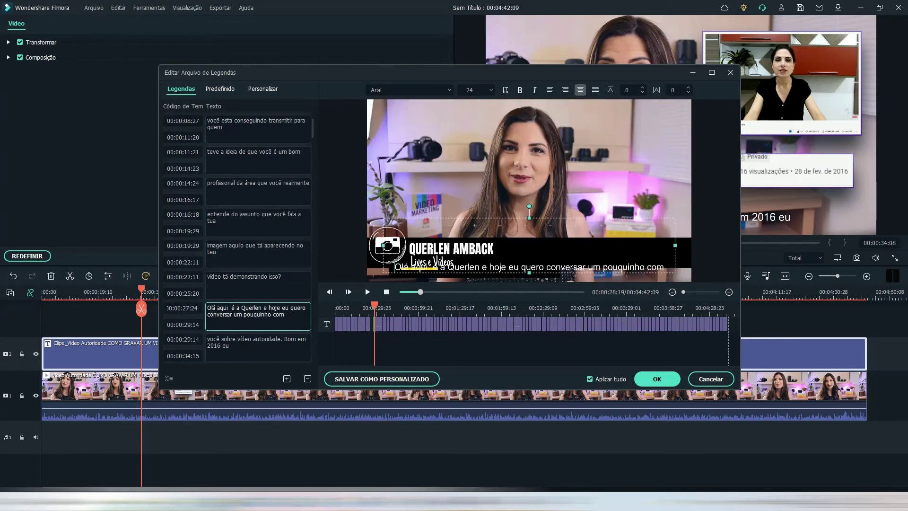
key(Right)
key(Right)
key(Right)
key(BackSpace)
text(5)
click(369, 307)
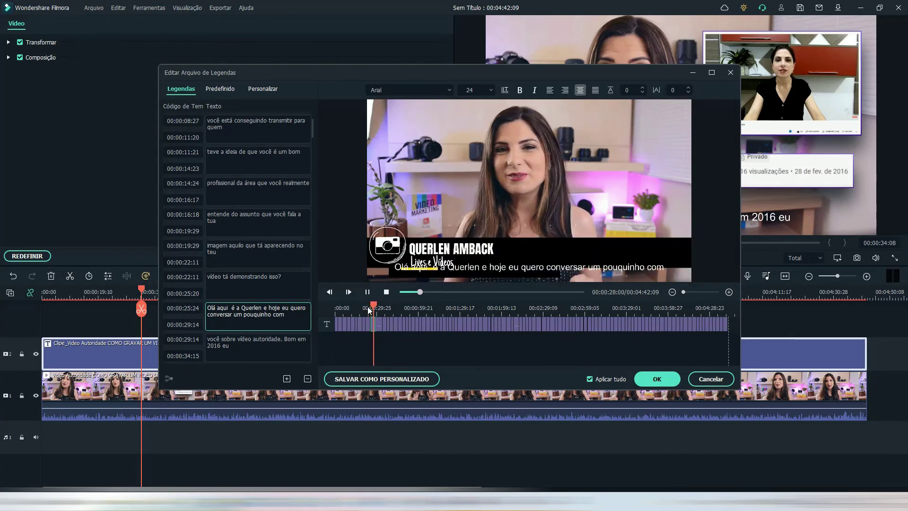
click(376, 306)
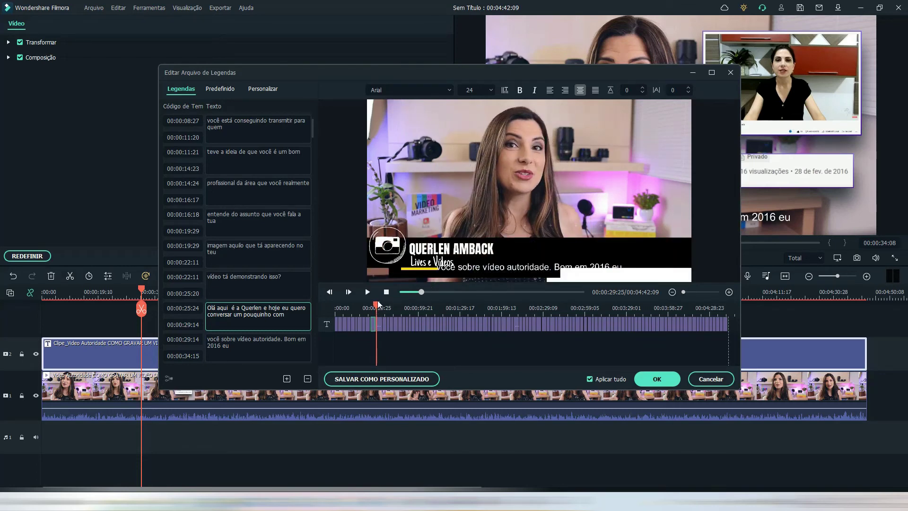
drag(378, 304, 374, 304)
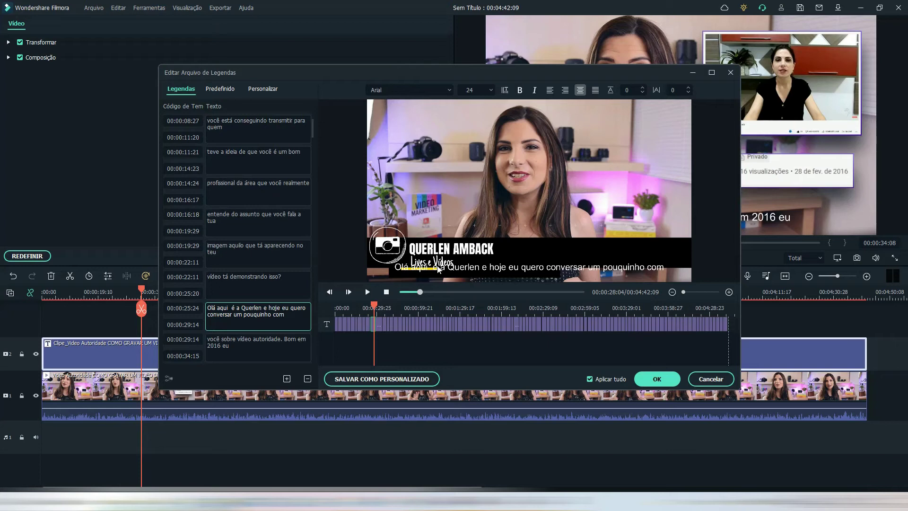
Try the caption text box near the top of the video frame and move it back to the lower edge
click(498, 265)
drag(499, 265, 508, 133)
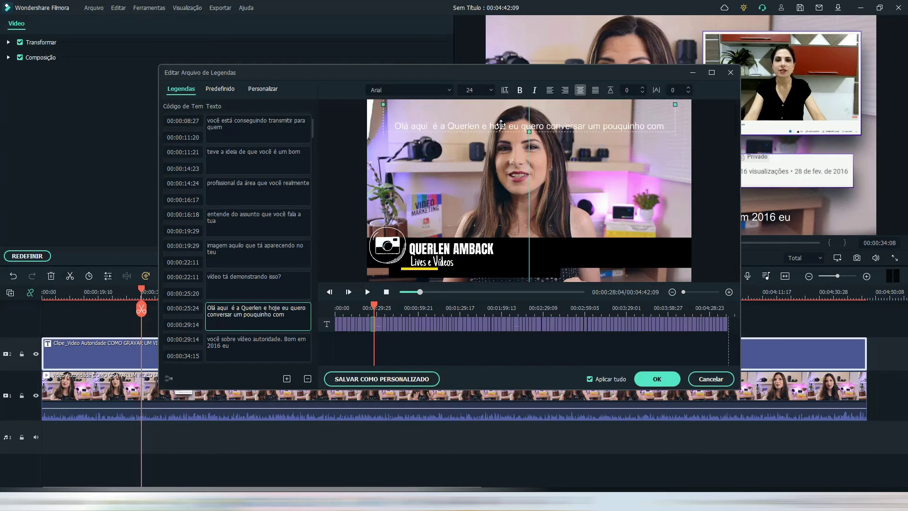
drag(516, 174, 518, 271)
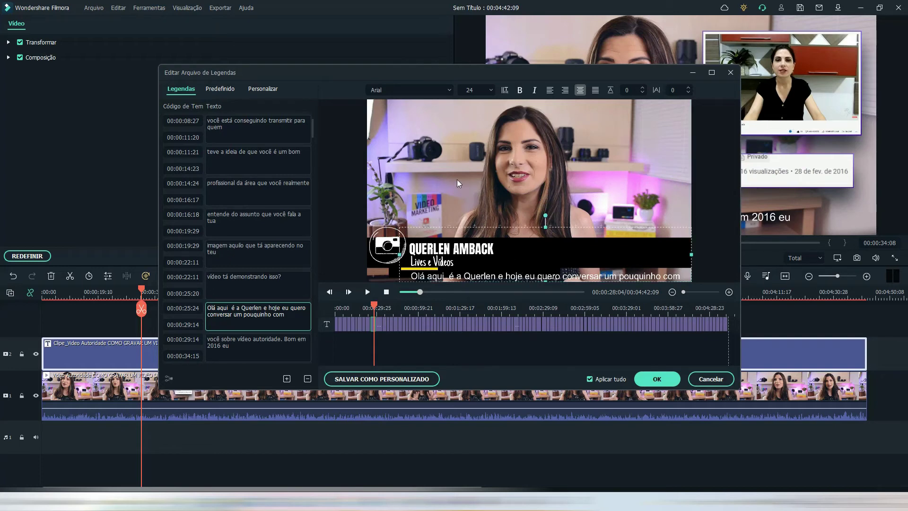
Examine the predefined text styles and the custom animation, alignment, text fill and border options for the captions
click(213, 89)
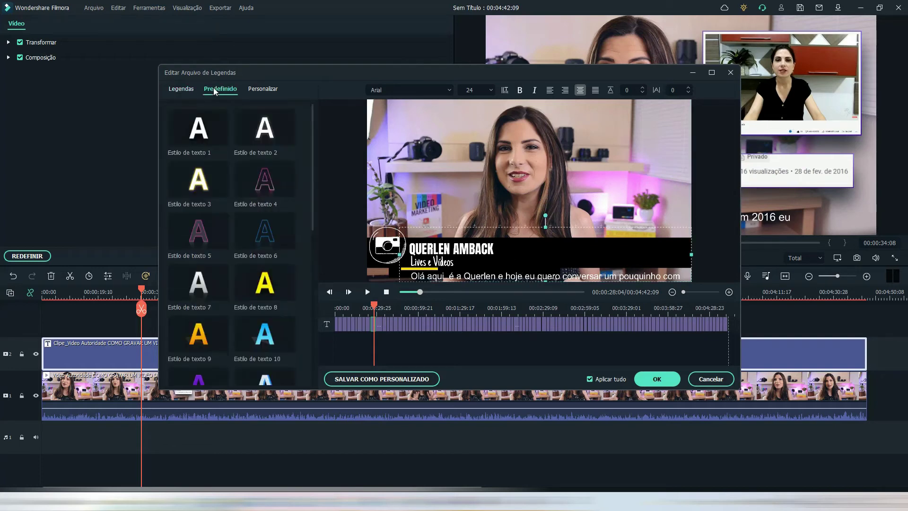
click(256, 89)
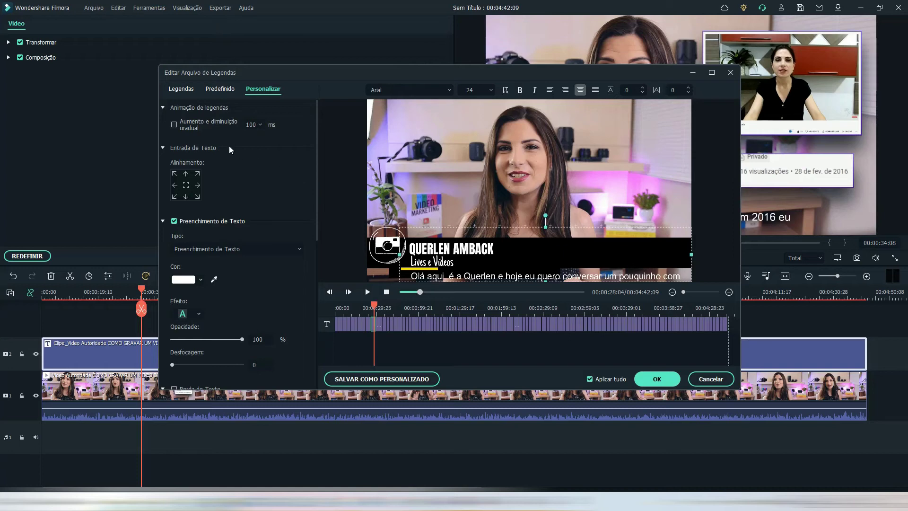
key(Home)
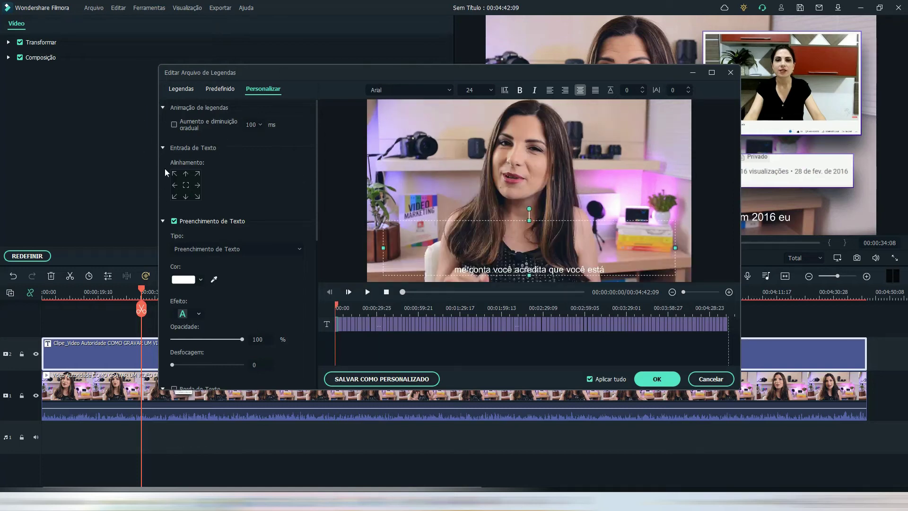
drag(316, 164, 316, 201)
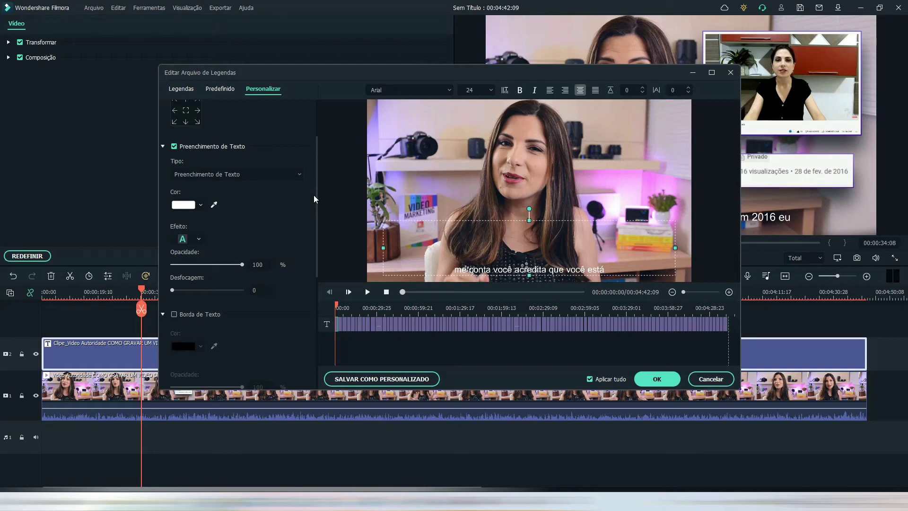
Change the captions' text fill color to yellow (#ffff00)
click(189, 208)
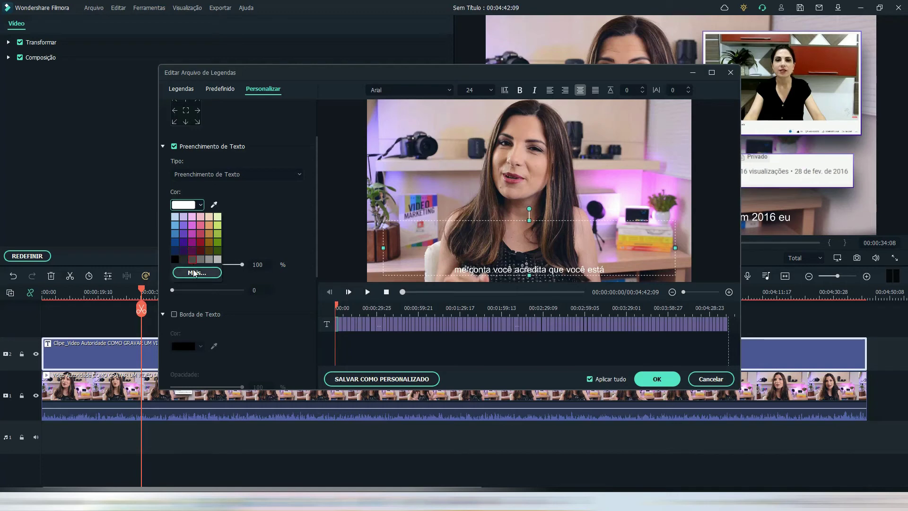
click(194, 269)
click(427, 188)
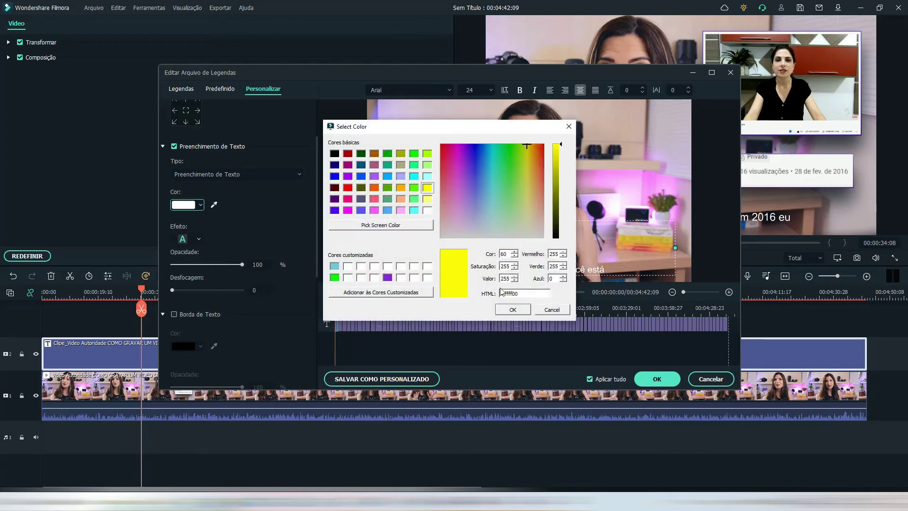
click(513, 309)
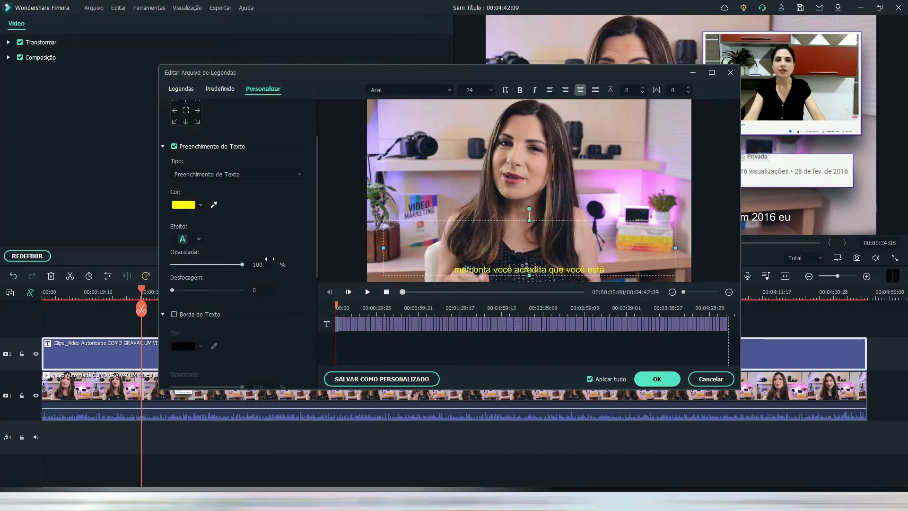
Enable the captions' black text border and set its thickness to 3
drag(317, 186, 319, 228)
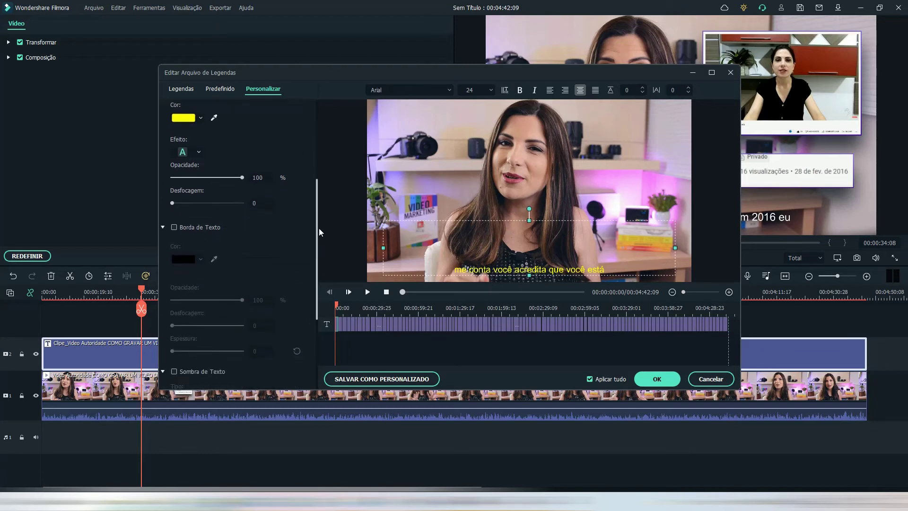
click(181, 230)
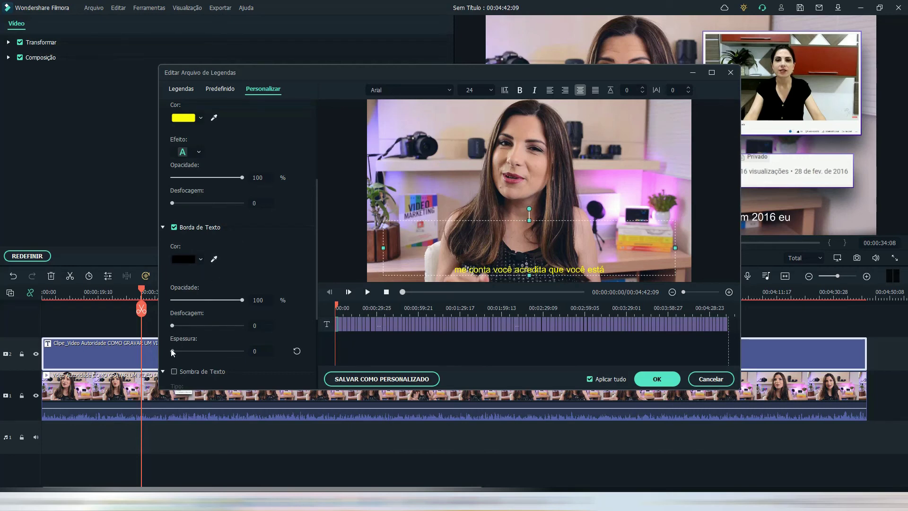
mouse_move(175, 351)
mouse_down()
mouse_move(239, 351)
mouse_move(177, 342)
mouse_up()
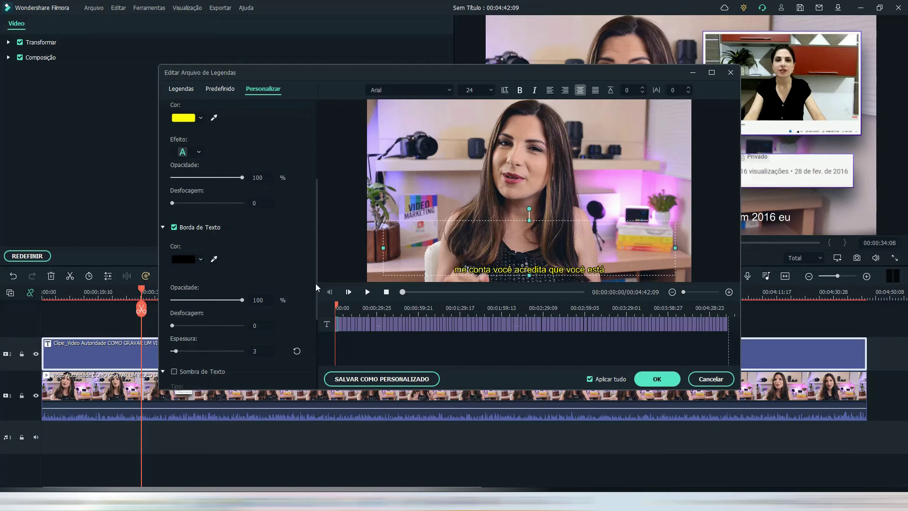
Try a black text shadow (#000000) on the captions and switch the shadow back off
drag(317, 282, 306, 339)
scroll(298, 354, down, 2)
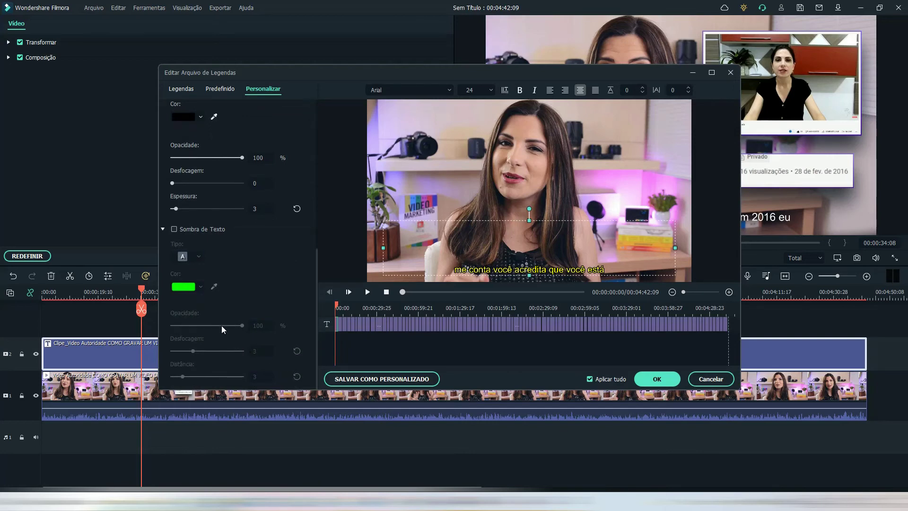
click(209, 234)
click(210, 234)
click(210, 233)
click(209, 234)
click(209, 234)
click(198, 287)
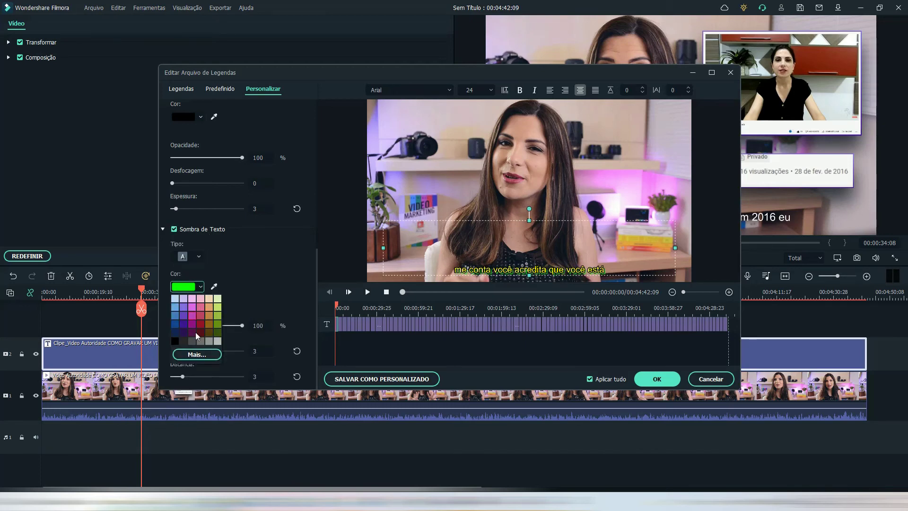
click(198, 355)
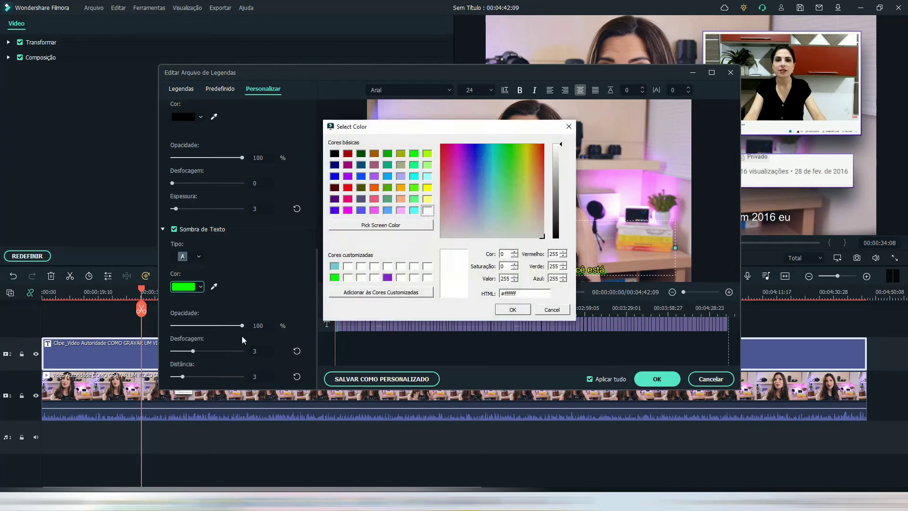
click(335, 153)
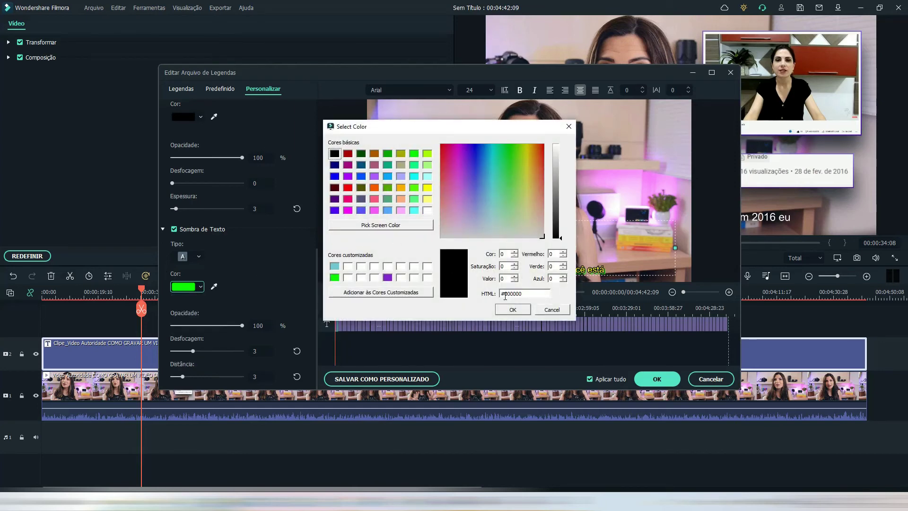
click(513, 310)
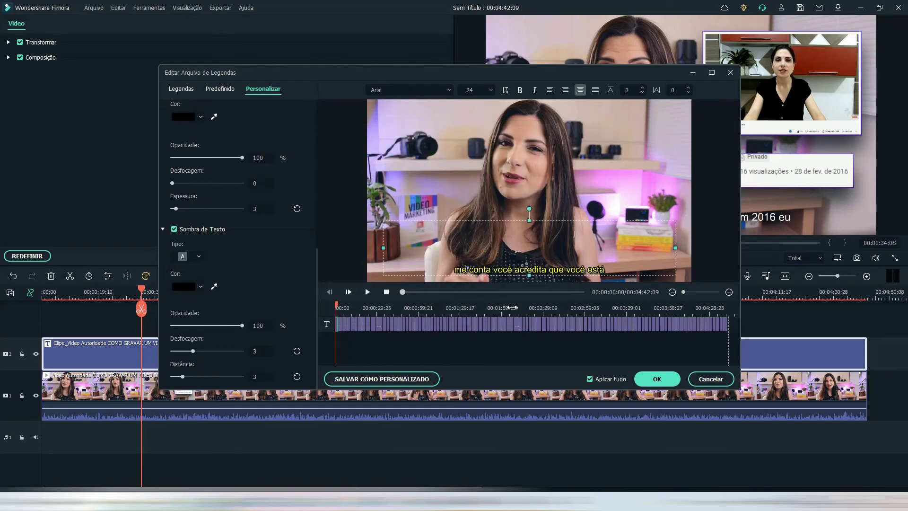
click(220, 229)
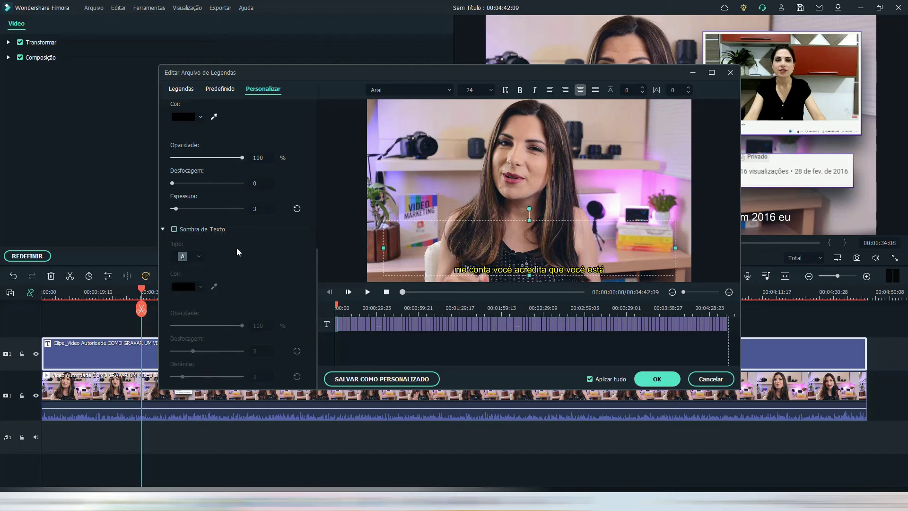
Set the caption font to Anton Regular at size 50
click(449, 90)
click(450, 90)
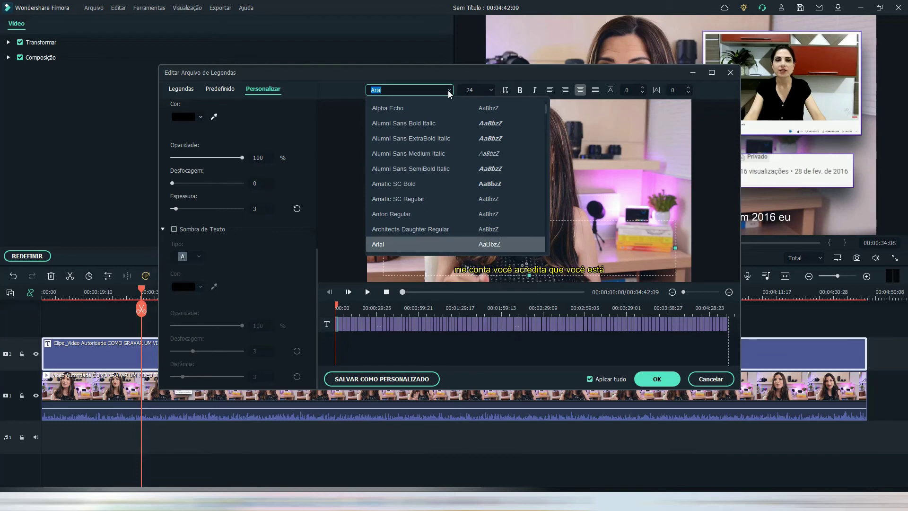
click(427, 214)
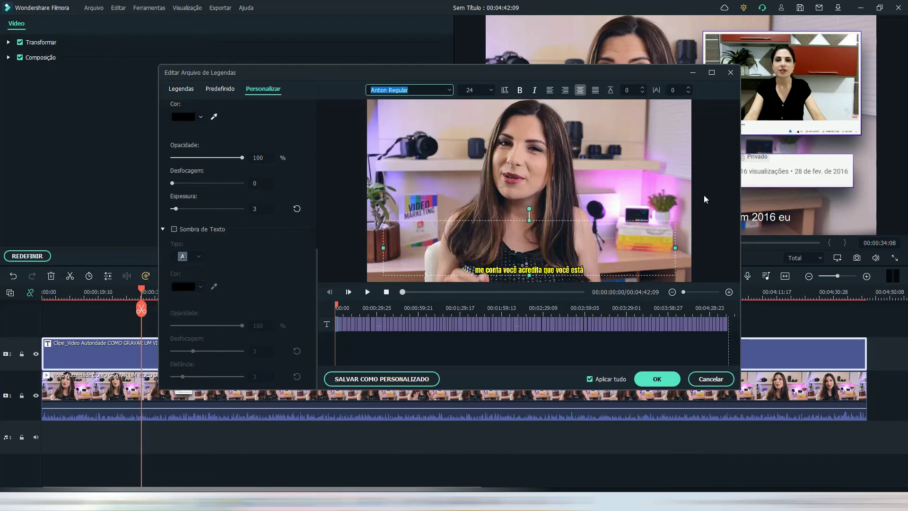
click(483, 89)
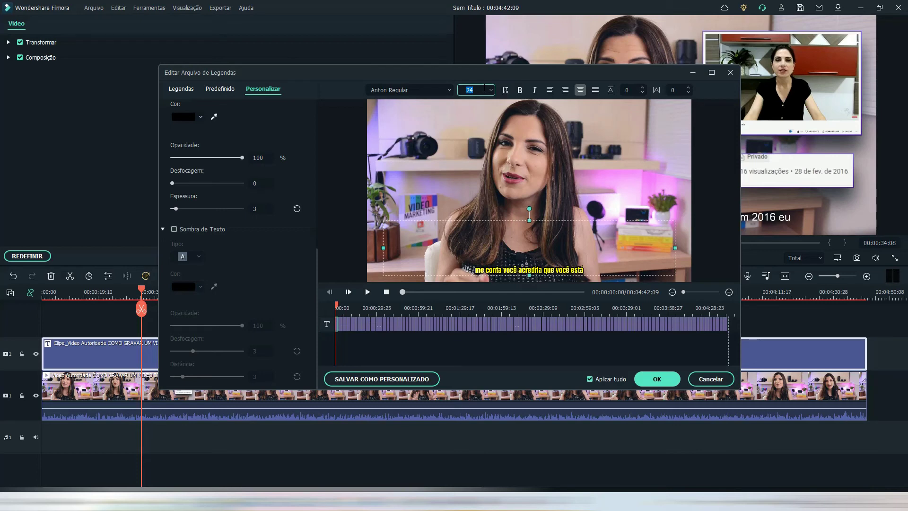
text(50)
key(Return)
click(489, 119)
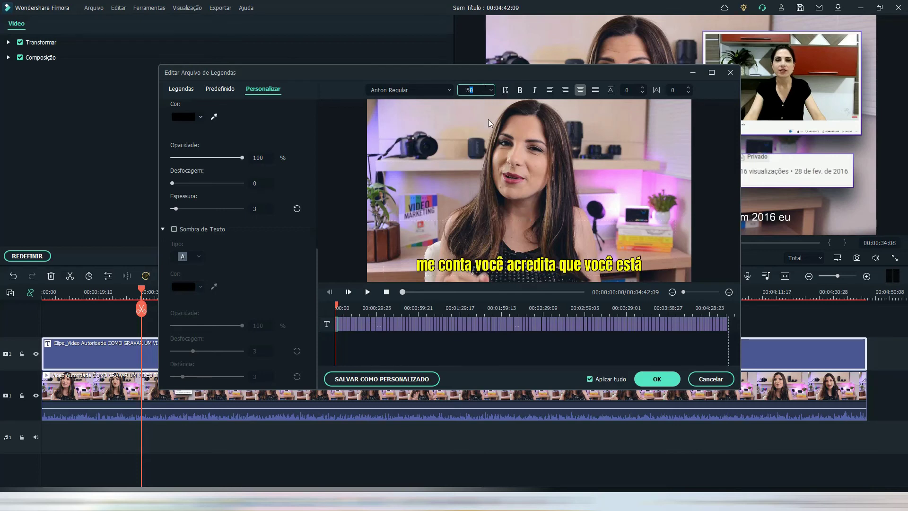
Preview the styling on another caption and view the dialog for saving it as a custom preset without saving
click(556, 325)
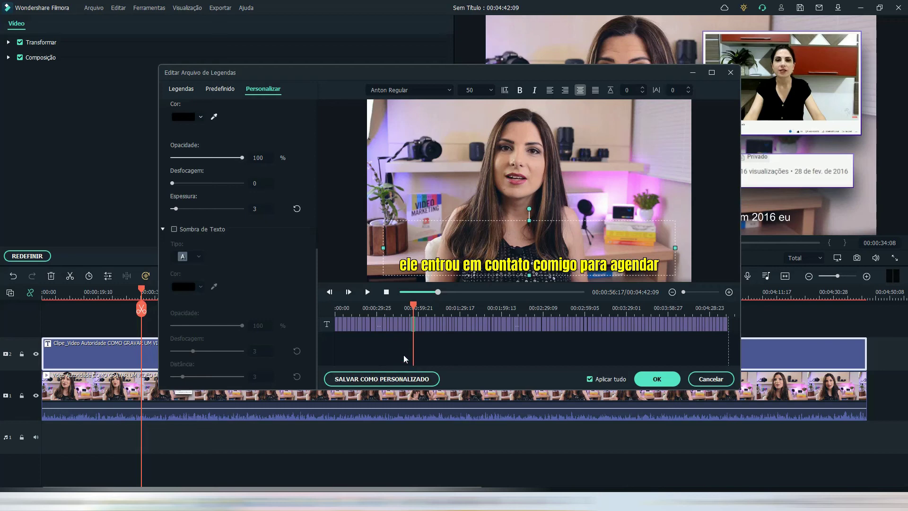
click(391, 380)
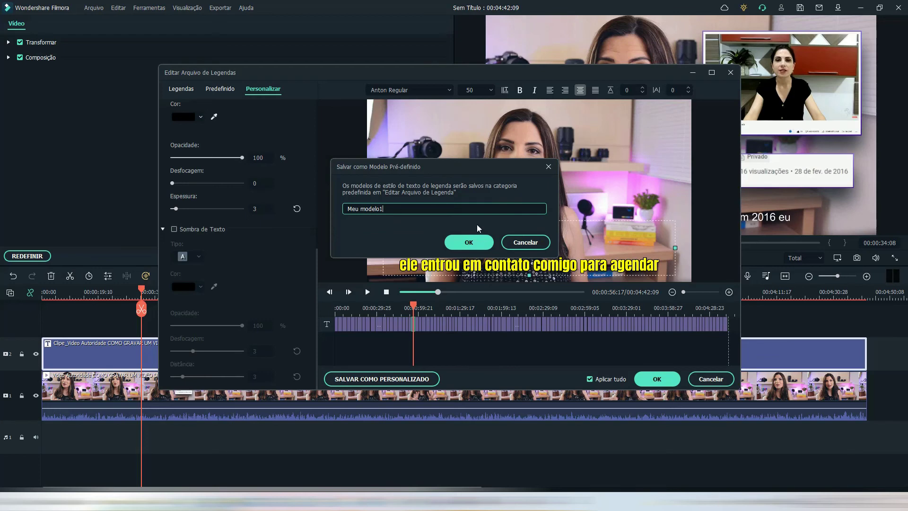
click(532, 243)
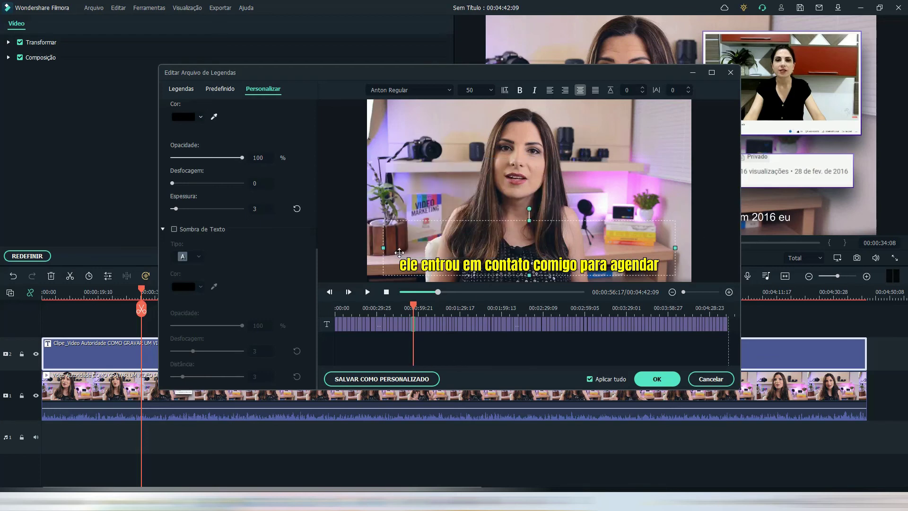
Review the custom text settings and apply the style to all captions, closing the caption editor
scroll(228, 245, up, 6)
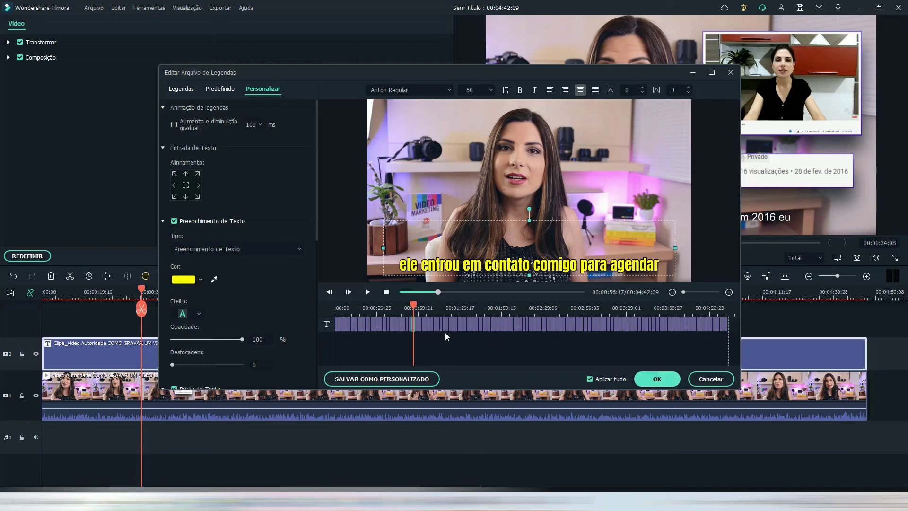
drag(411, 306, 715, 388)
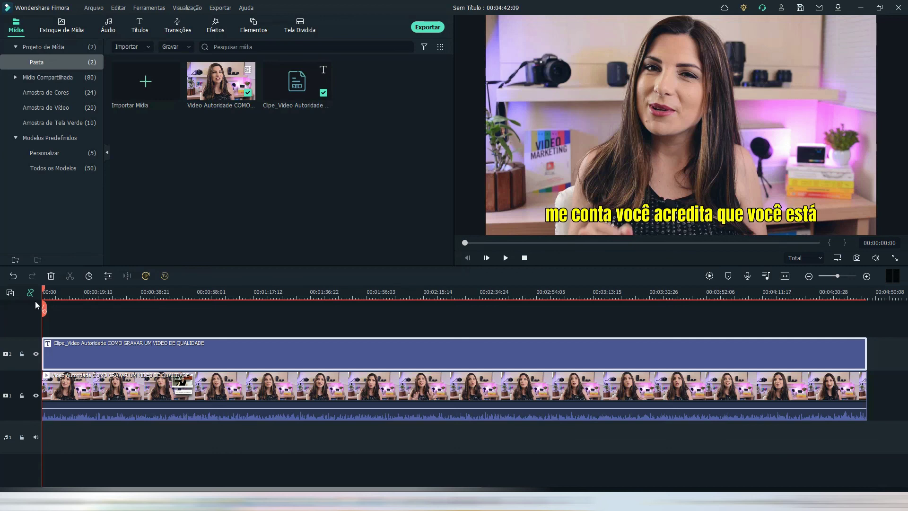
Reopen the subtitle clip for editing and examine the text and timing of the "teve a ideia de que você é um bom" caption and the first caption
double_click(88, 355)
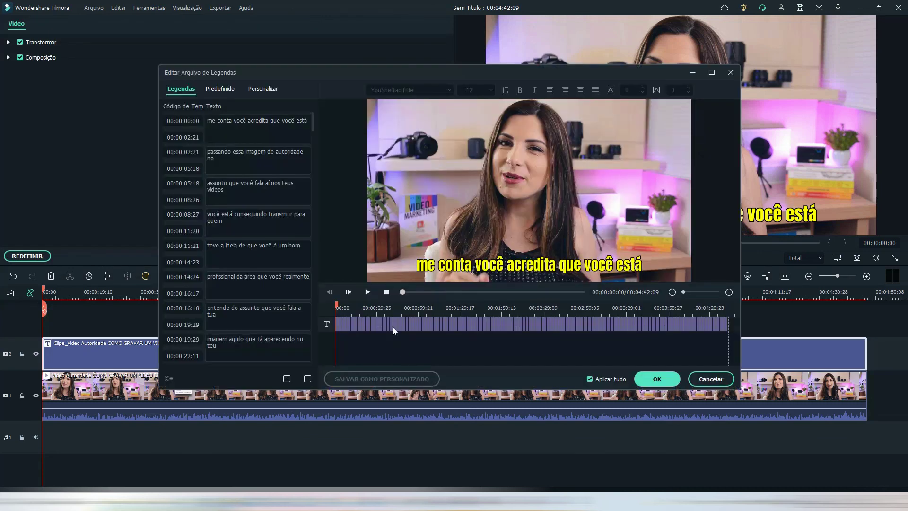
click(205, 256)
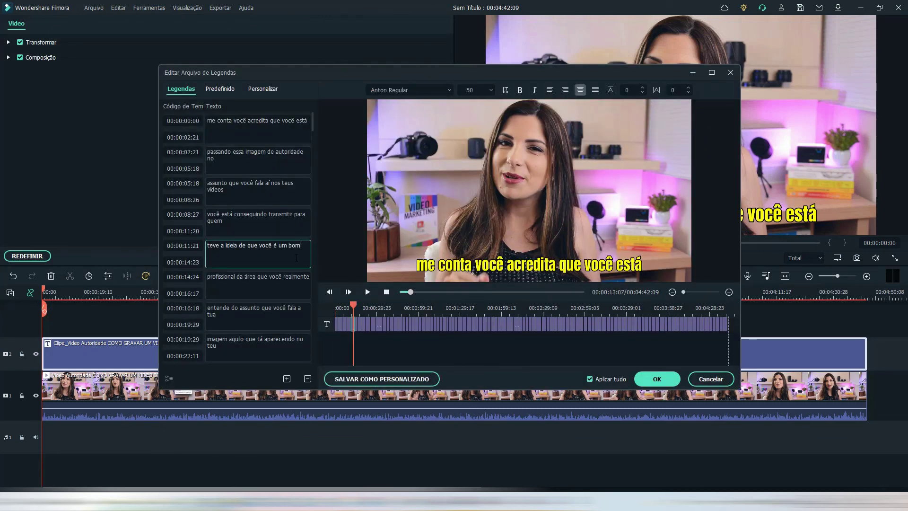
double_click(182, 246)
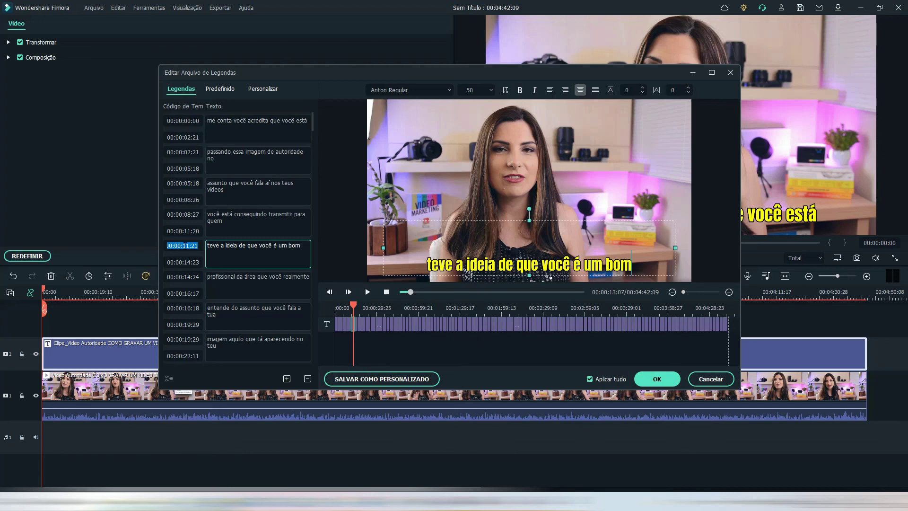
click(256, 120)
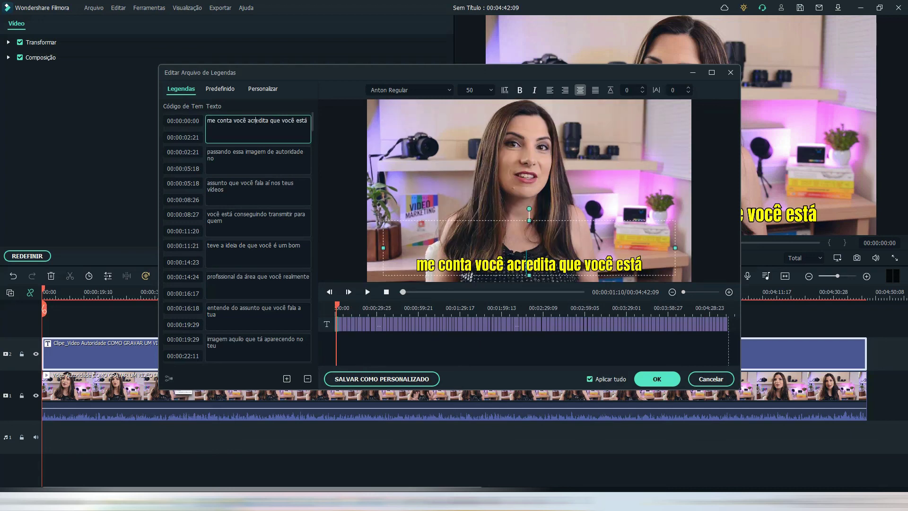